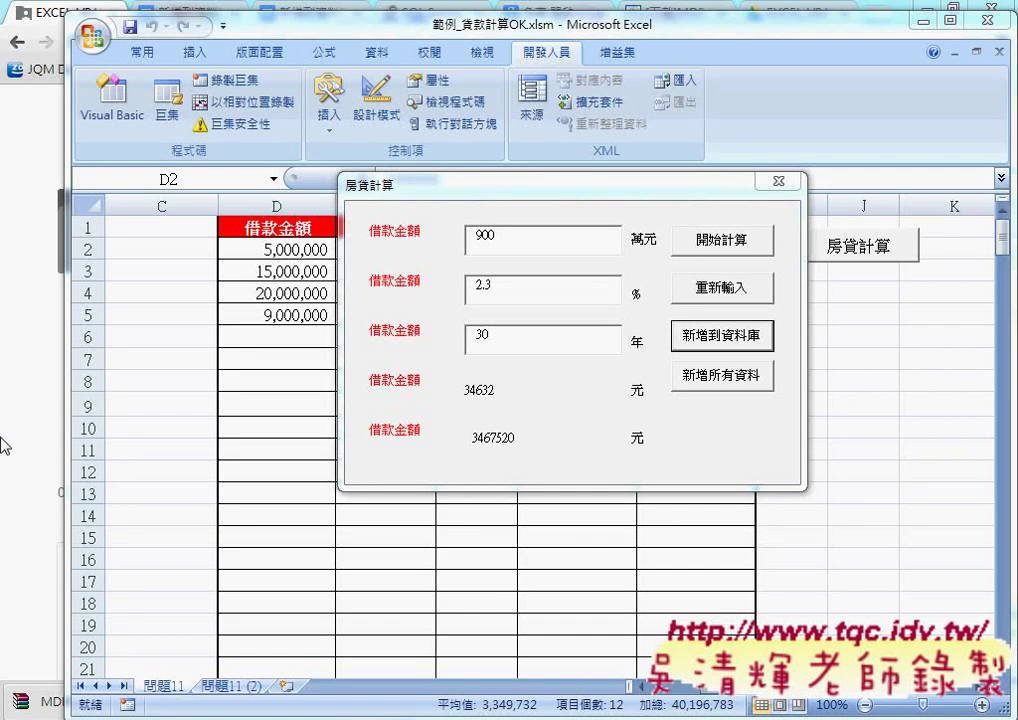
- Bring the MDB Viewer Plus window with the 房貸 loan table to the front
left_click(3, 445)
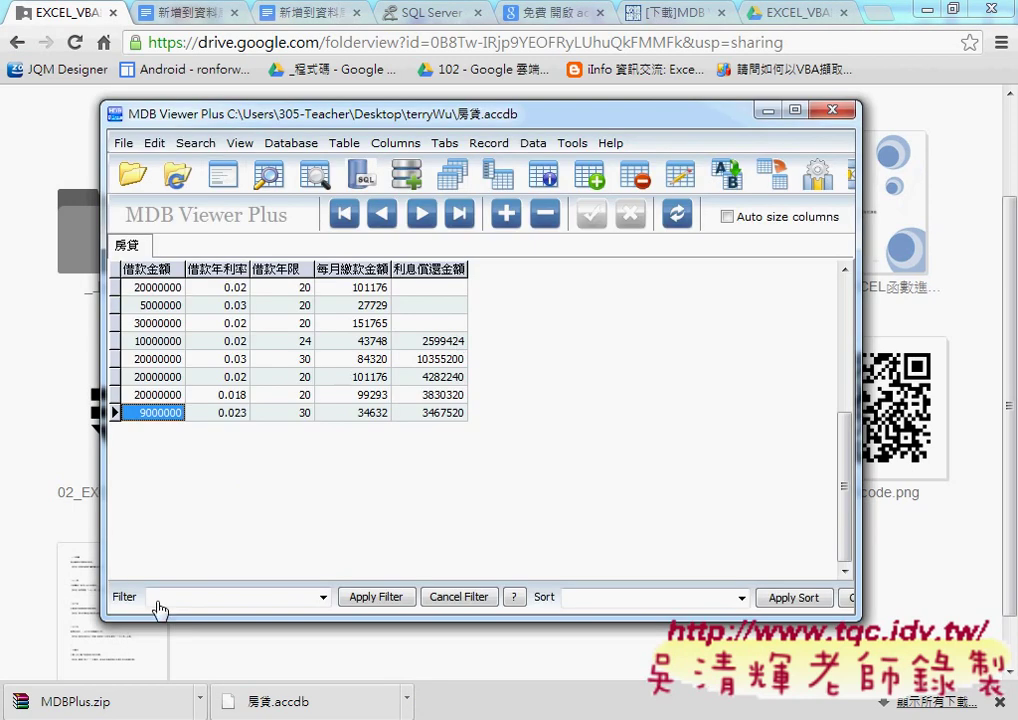
- Reopen 房貸.accdb in MDB Viewer Plus with the default open options
left_click(8, 402)
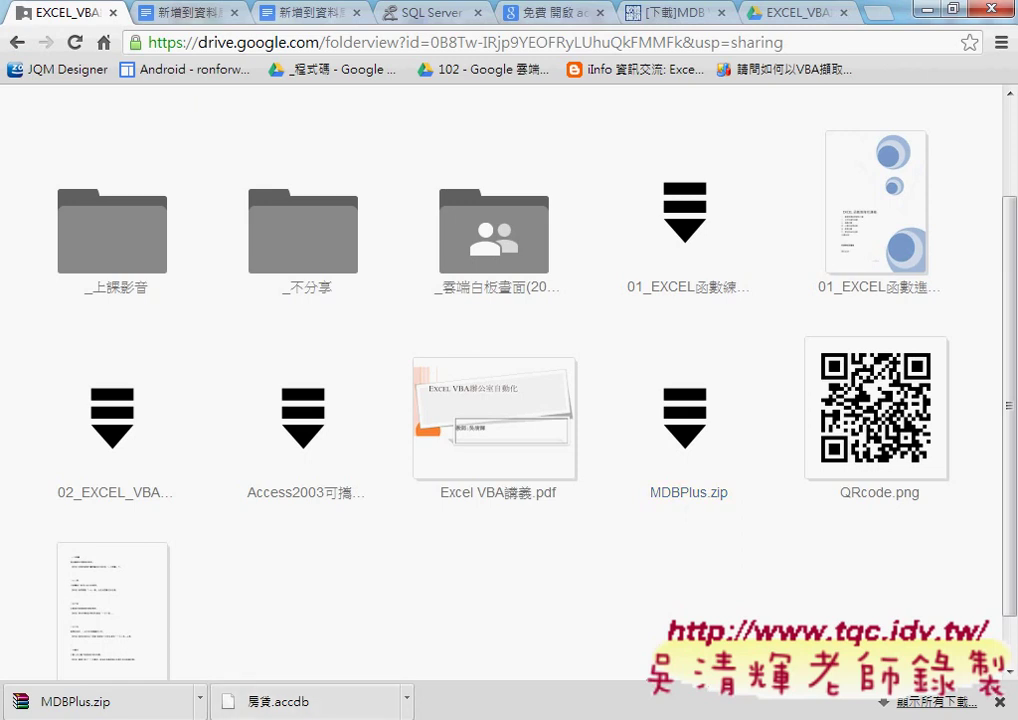
left_click(136, 176)
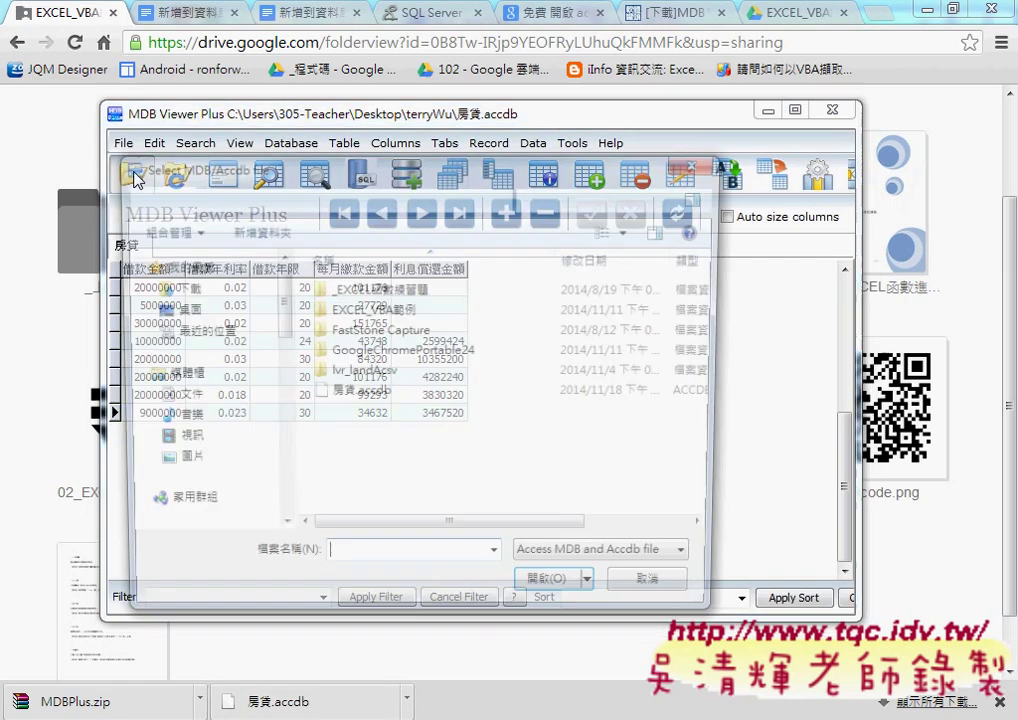
double_click(362, 394)
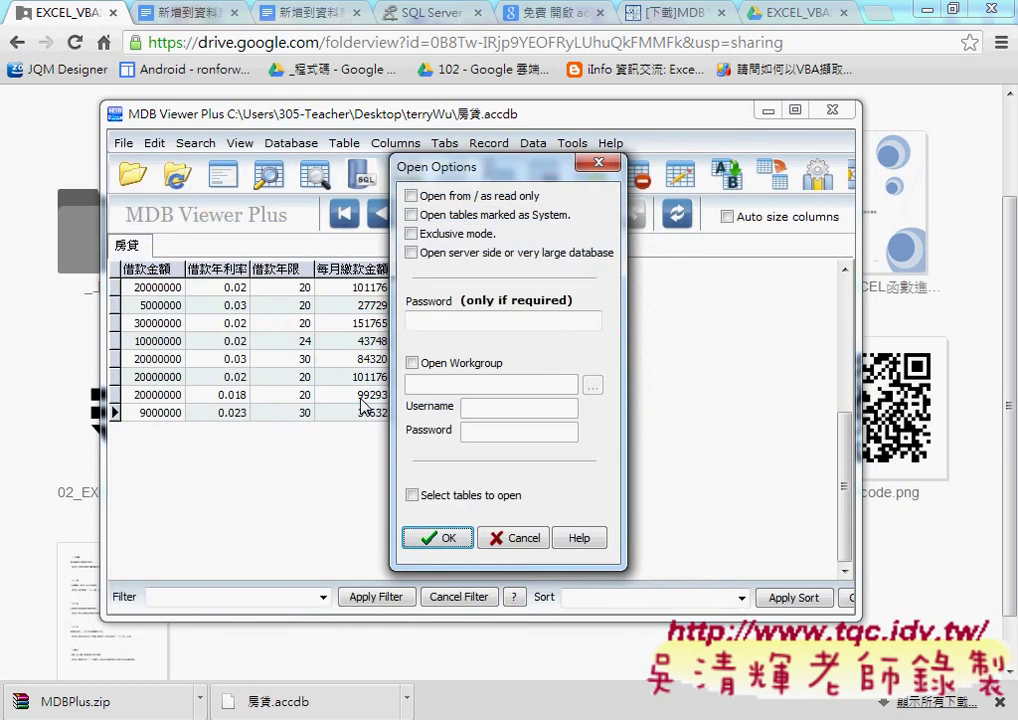
left_click(440, 538)
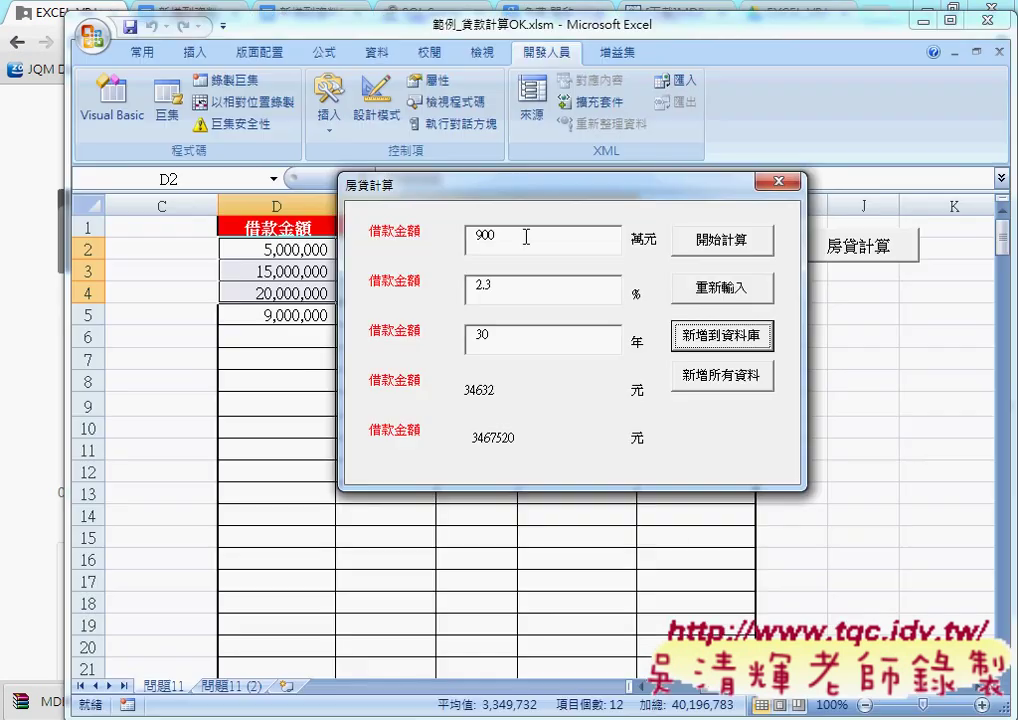
- Calculate a loan of 1200 萬元 at 1.9% over 15 years in the form
left_click_drag(526, 237, 438, 227)
type("12")
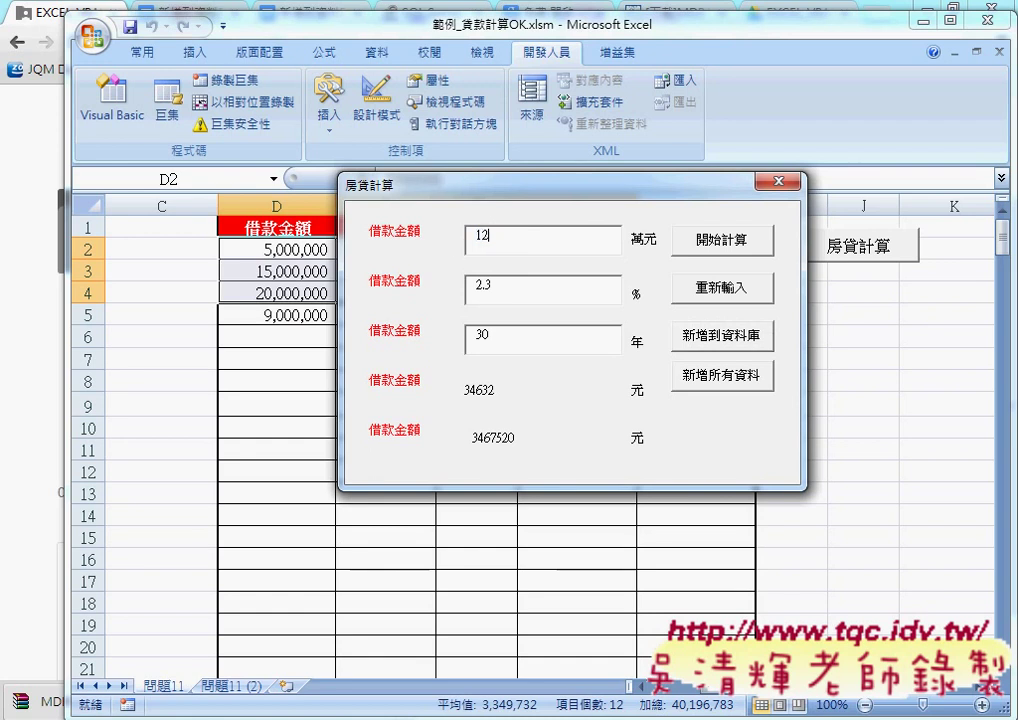
type("00")
key("Tab")
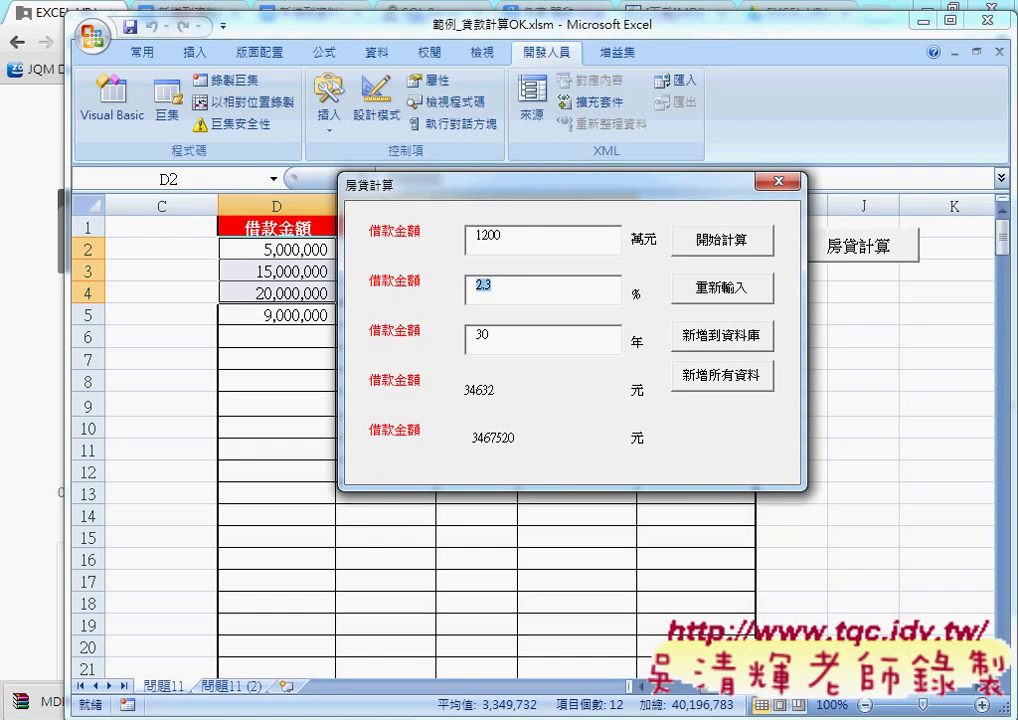
type("1.9")
double_click(469, 335)
type("15")
key("Tab")
key("Return")
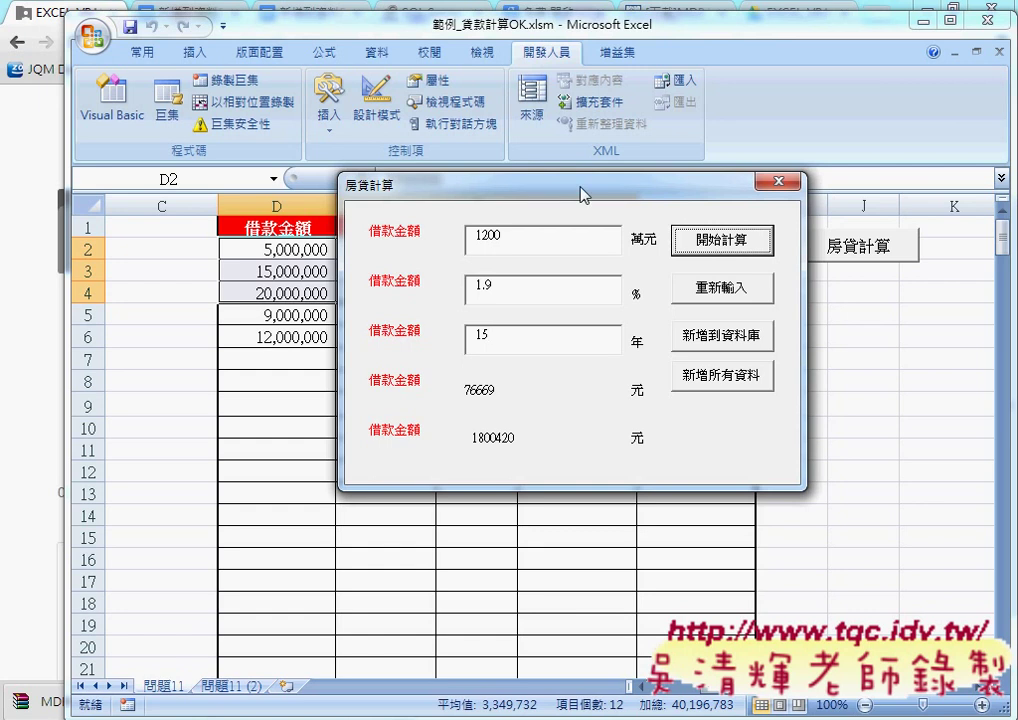
- Check the sheet behind the form, then add the calculated loan to the database
mouse_move(581, 190)
left_mouse_down()
mouse_move(600, 253)
mouse_move(528, 381)
left_mouse_up()
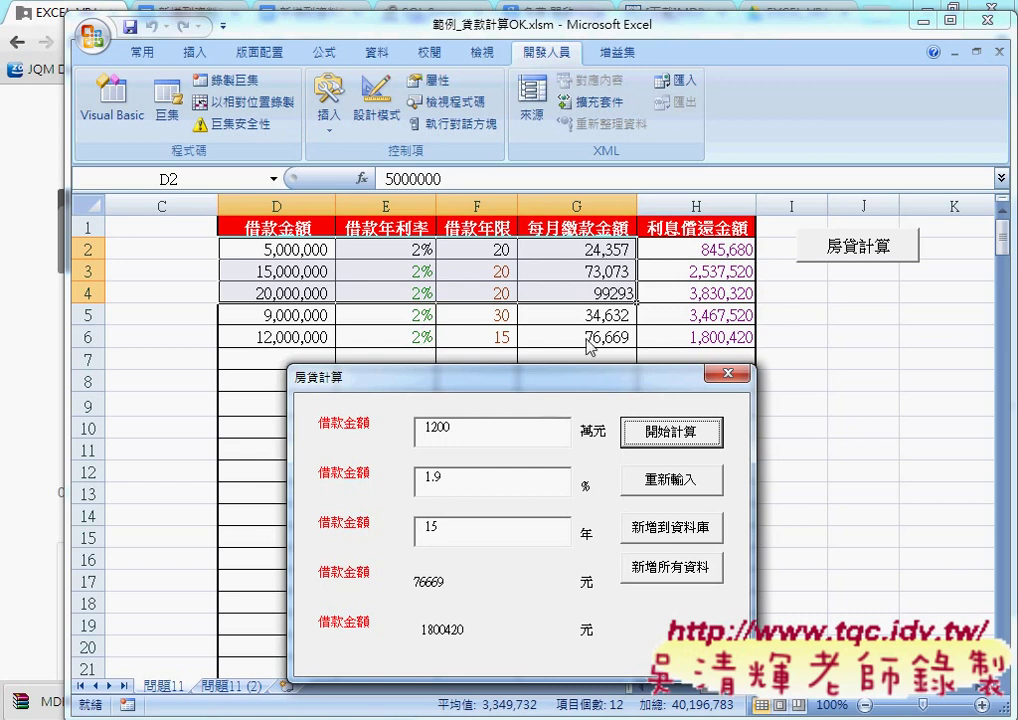
left_click_drag(667, 386, 725, 186)
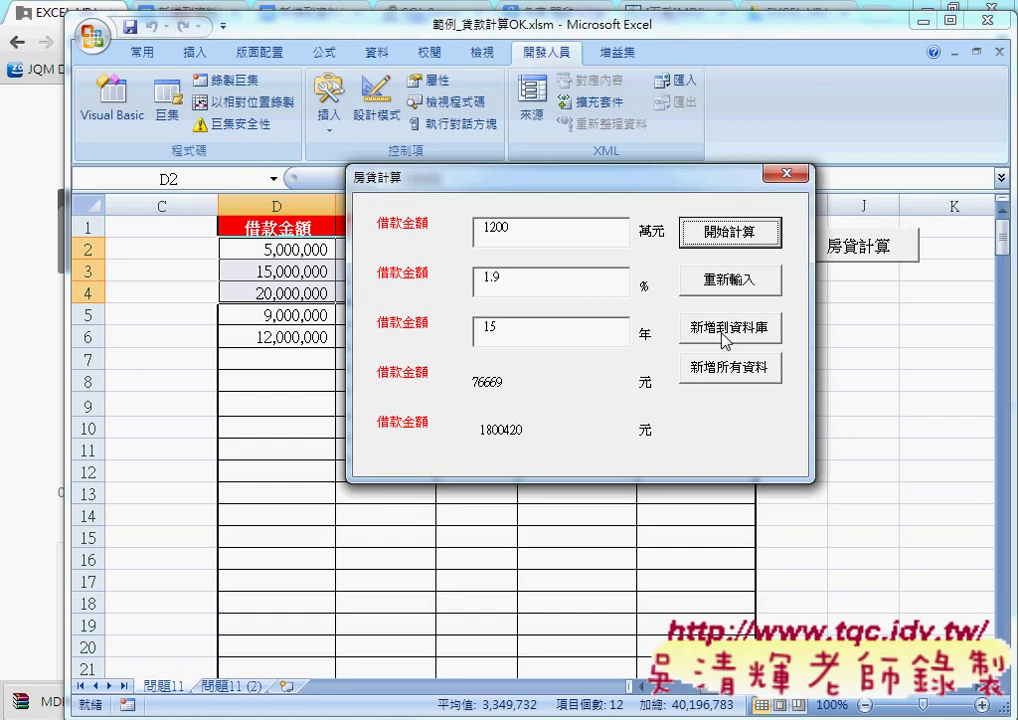
left_click(724, 338)
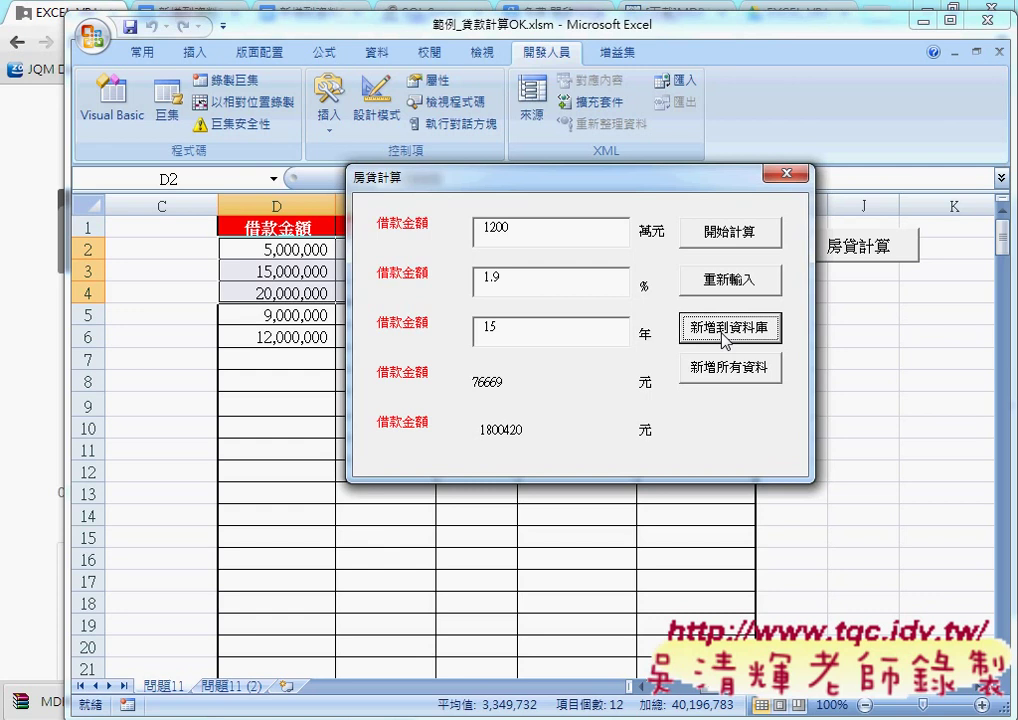
- Open the form's code and start a new line after the Call statement in record_Click
left_click(790, 178)
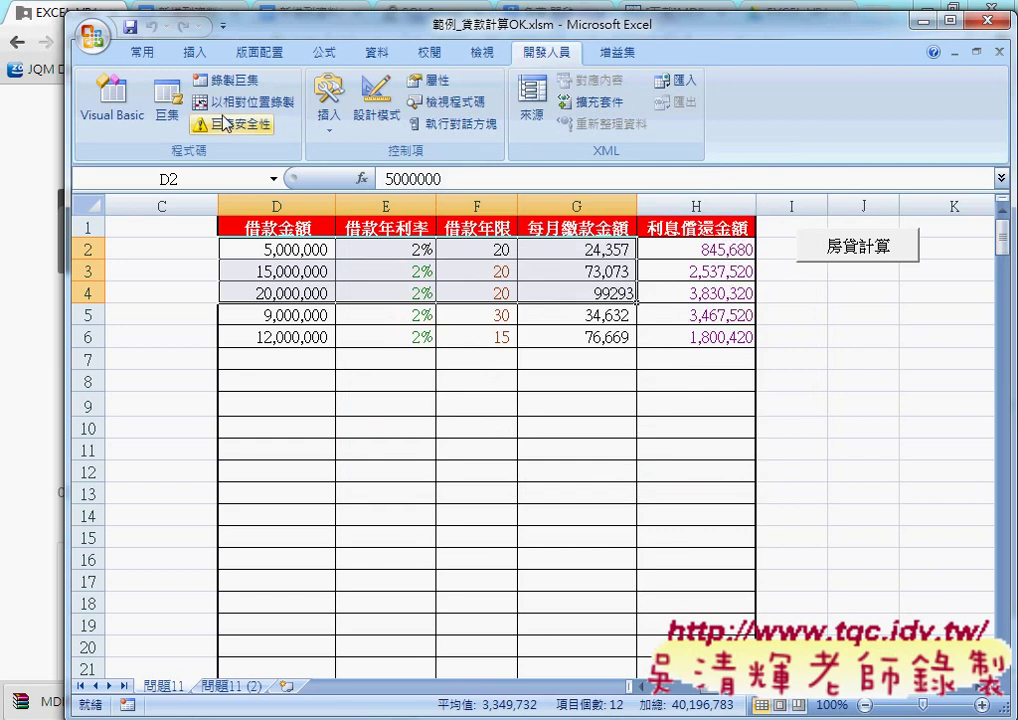
left_click(112, 100)
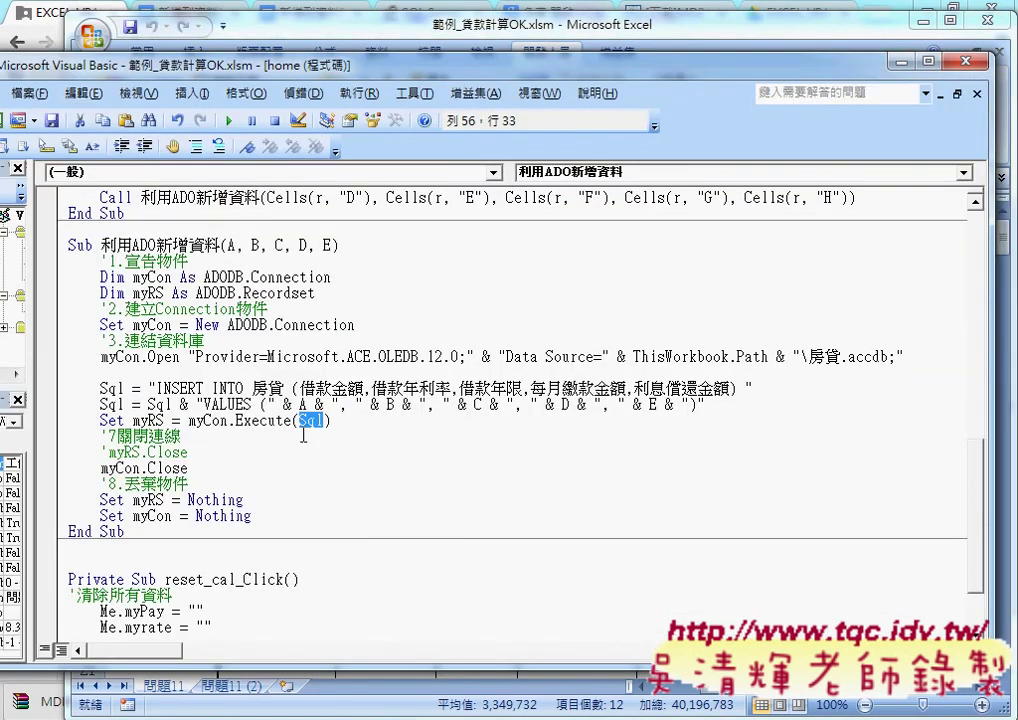
left_click(336, 421)
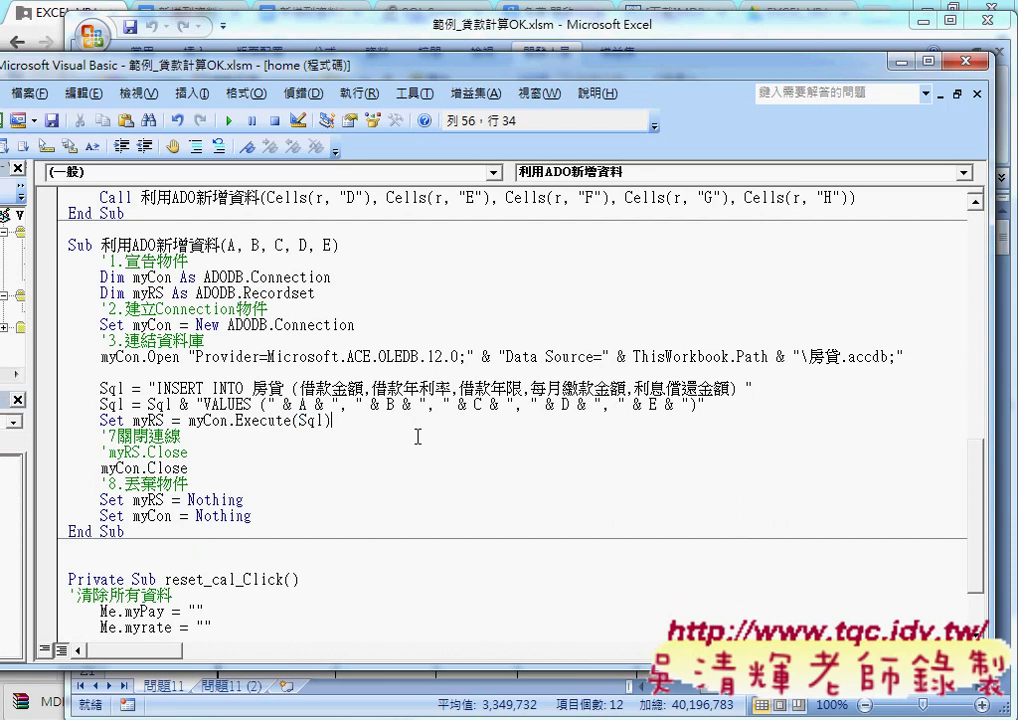
scroll(418, 437, "up", 1)
scroll(418, 437, "up", 1)
left_click(882, 291)
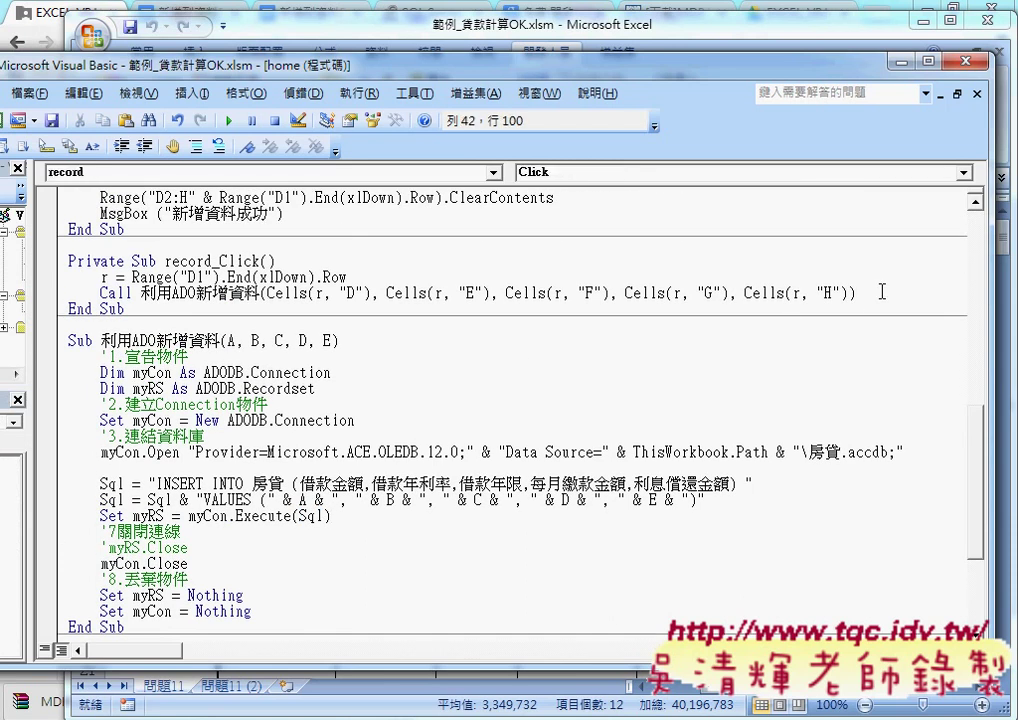
key("Return")
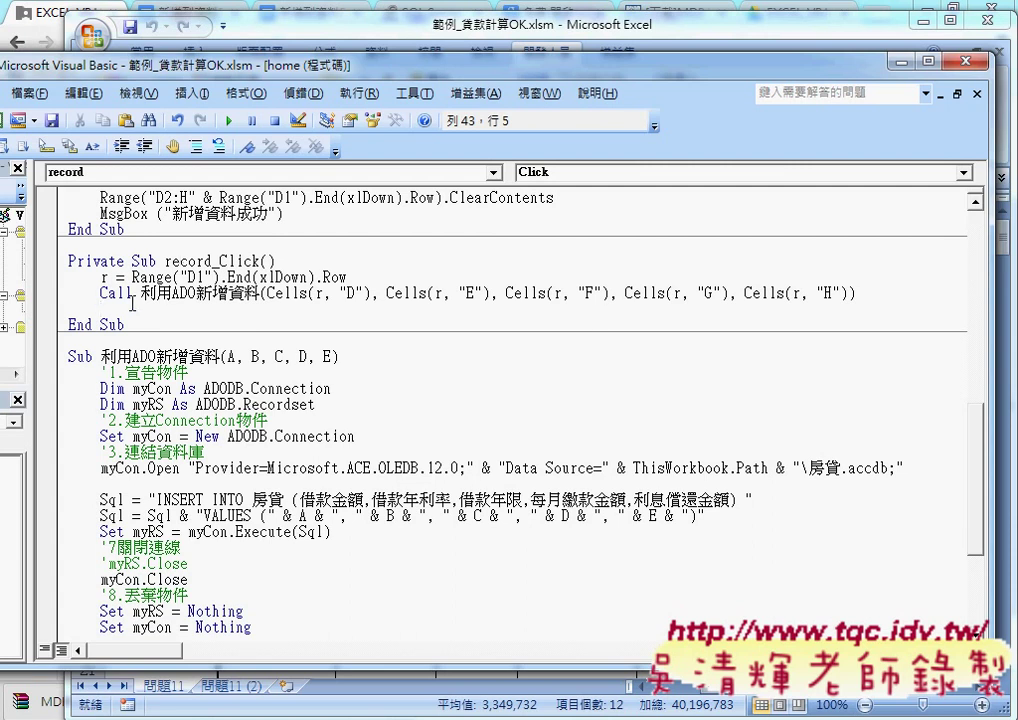
- Write MsgBox "資料新增成功!!!" on the new line
type("msb")
key("BackSpace")
type("gbox")
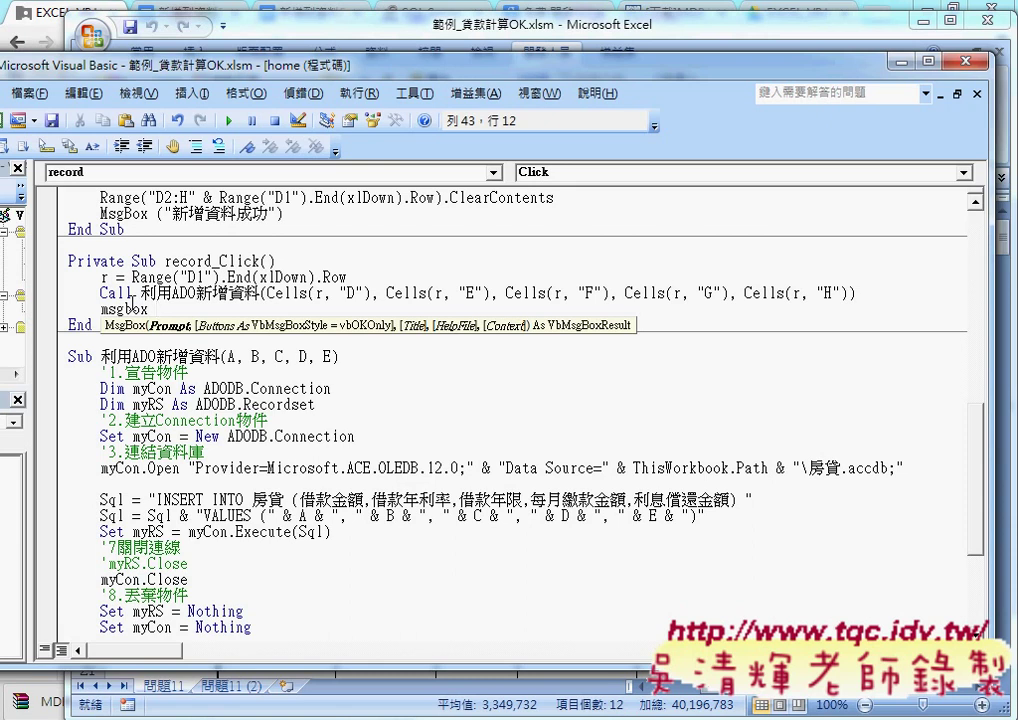
type("\"")
type(";")
key("BackSpace")
type("資料心")
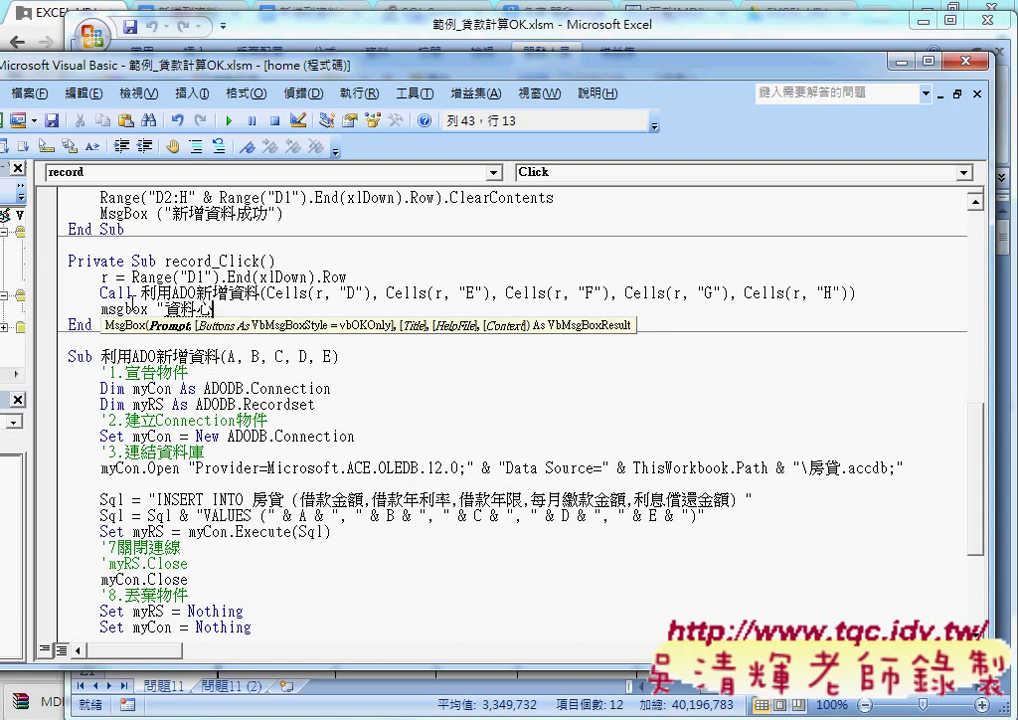
key("BackSpace")
type("新增成")
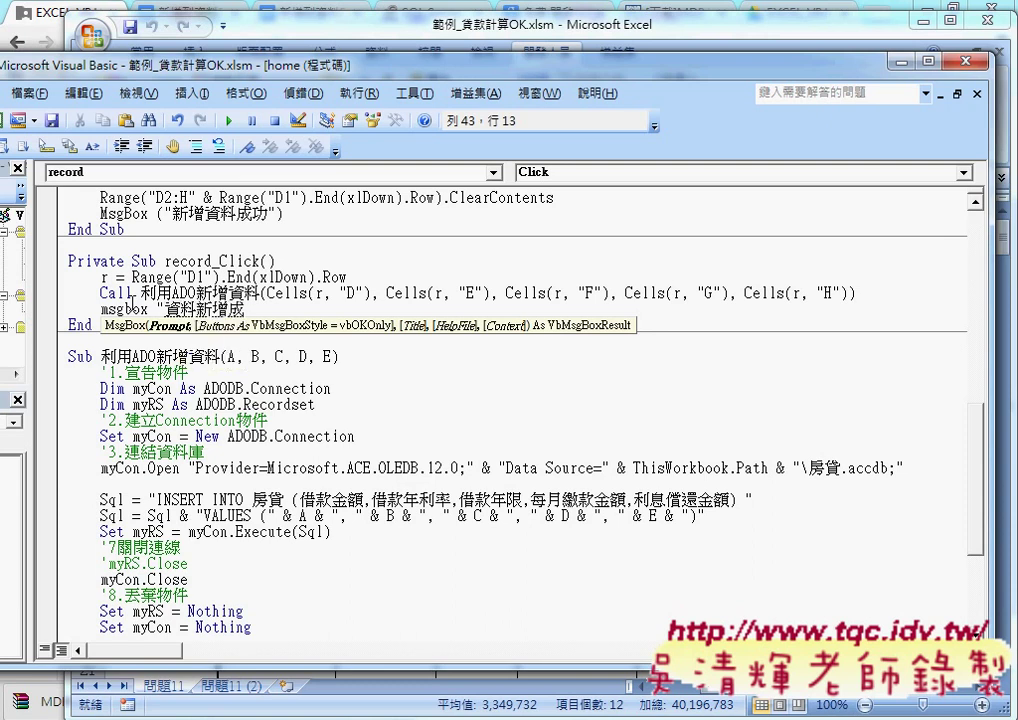
type("功!!!")
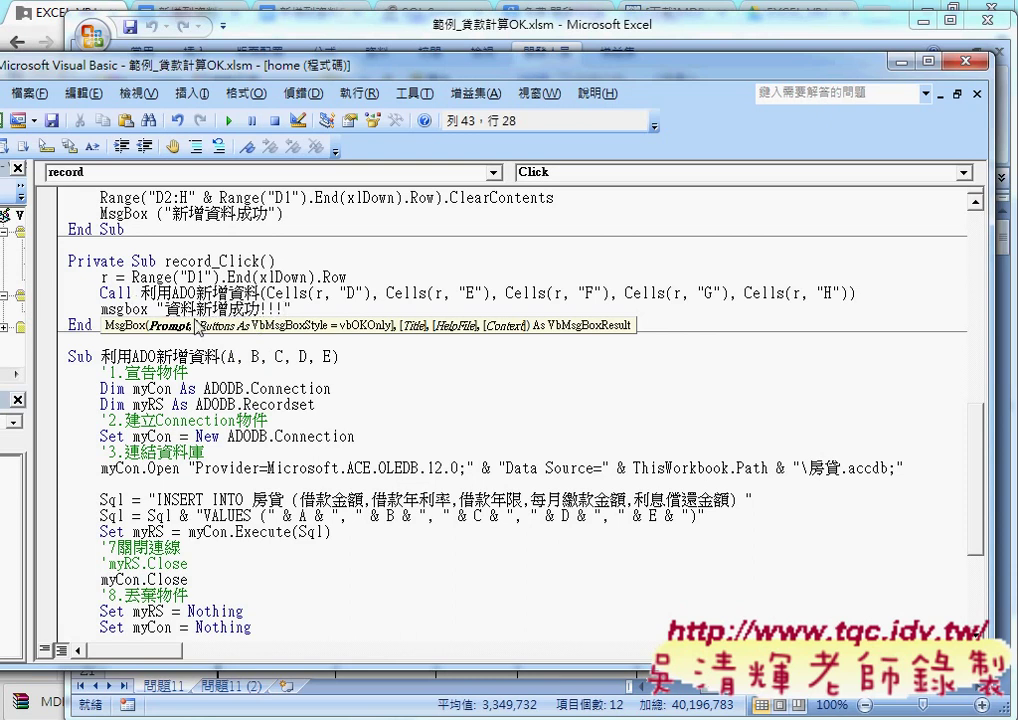
- Let msgbox auto-capitalize, then close the VBA editor to return to the sheet
left_click(100, 306)
key("shift+Right")
key("shift+Right")
key("shift+Right")
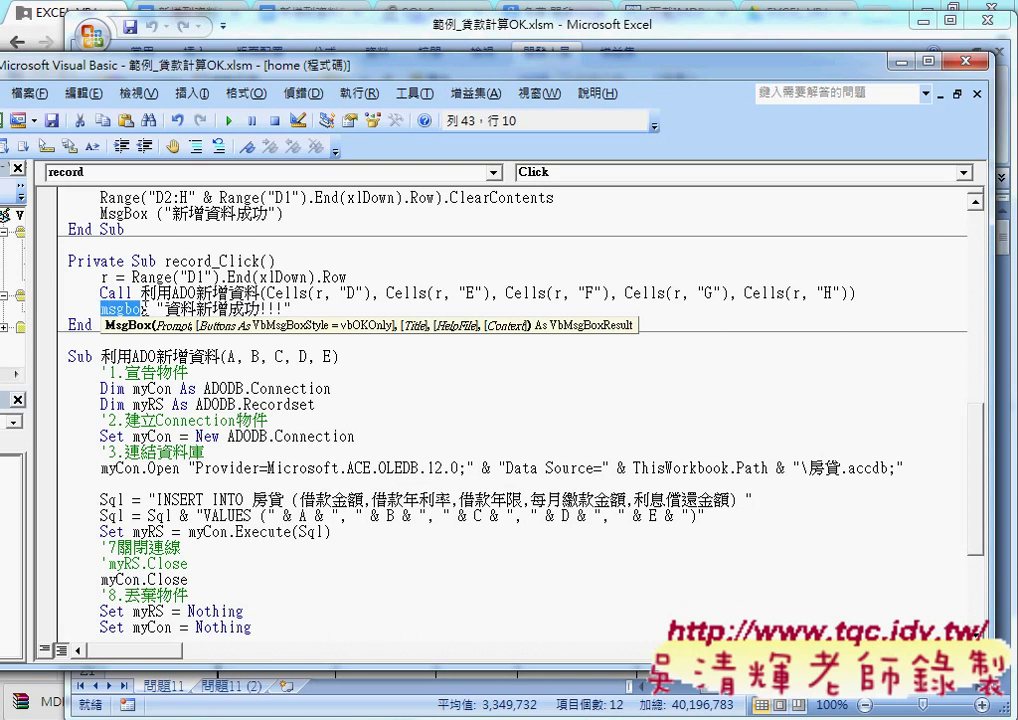
left_click(215, 291)
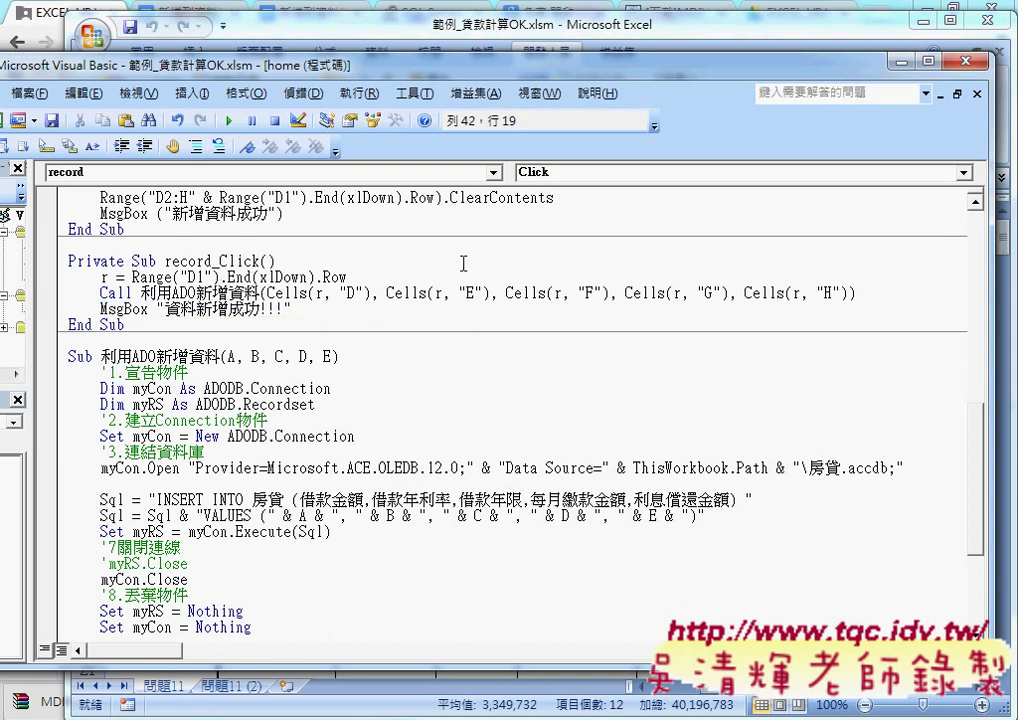
left_click(965, 61)
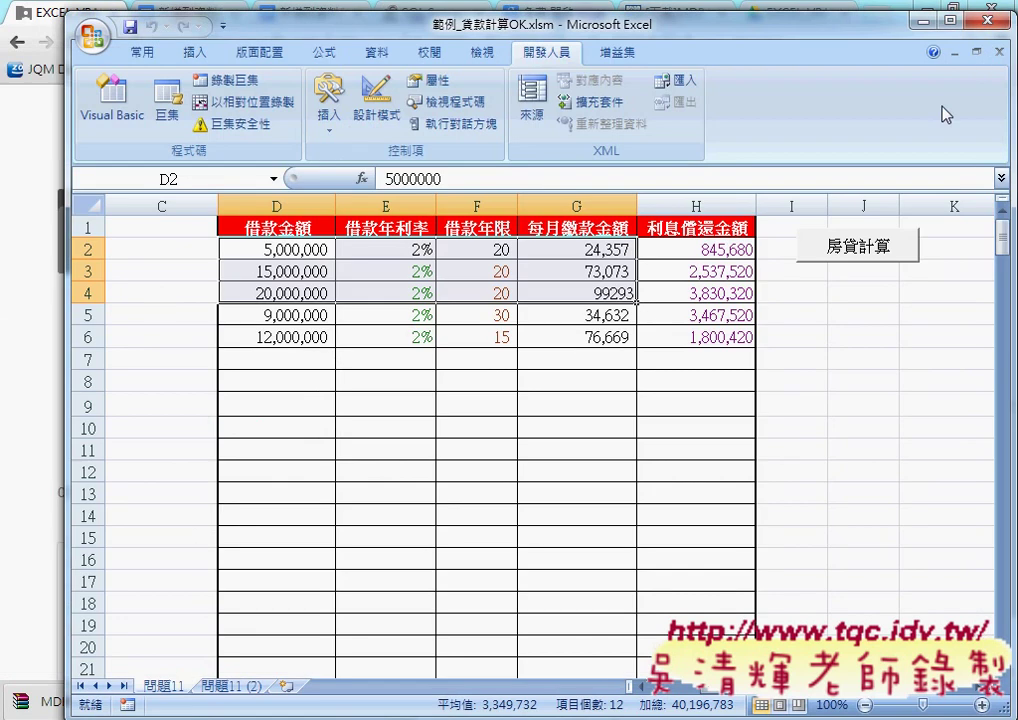
- Add the record via the 房貸計算 form, acknowledge 資料新增成功!!!, and switch to MDB Viewer Plus
left_click(873, 265)
left_click(673, 371)
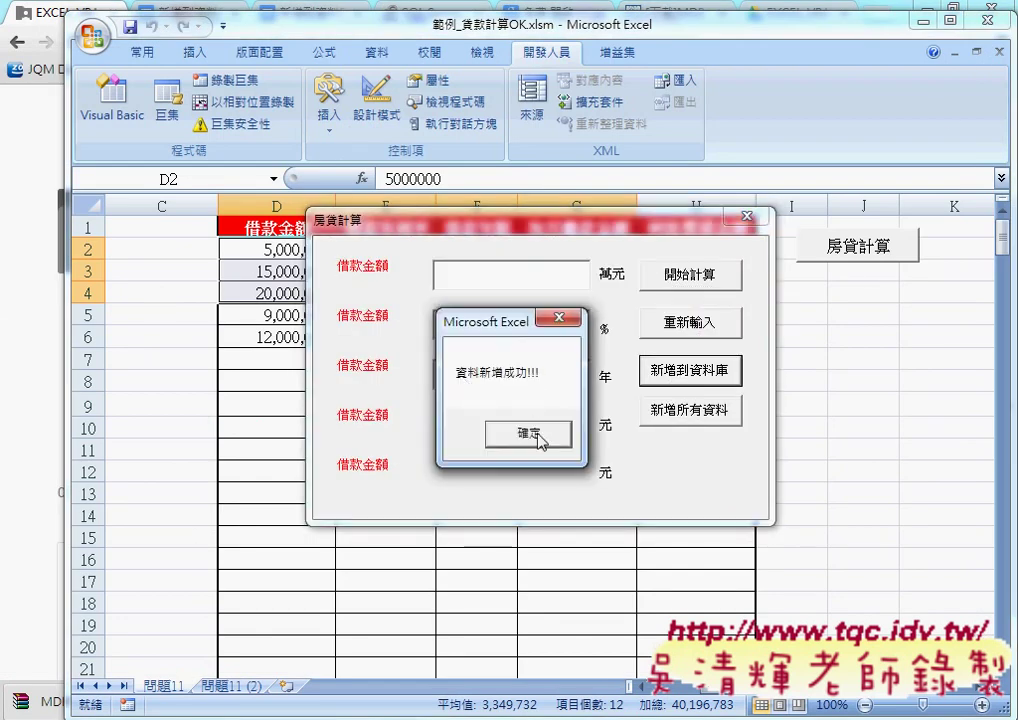
left_click(538, 437)
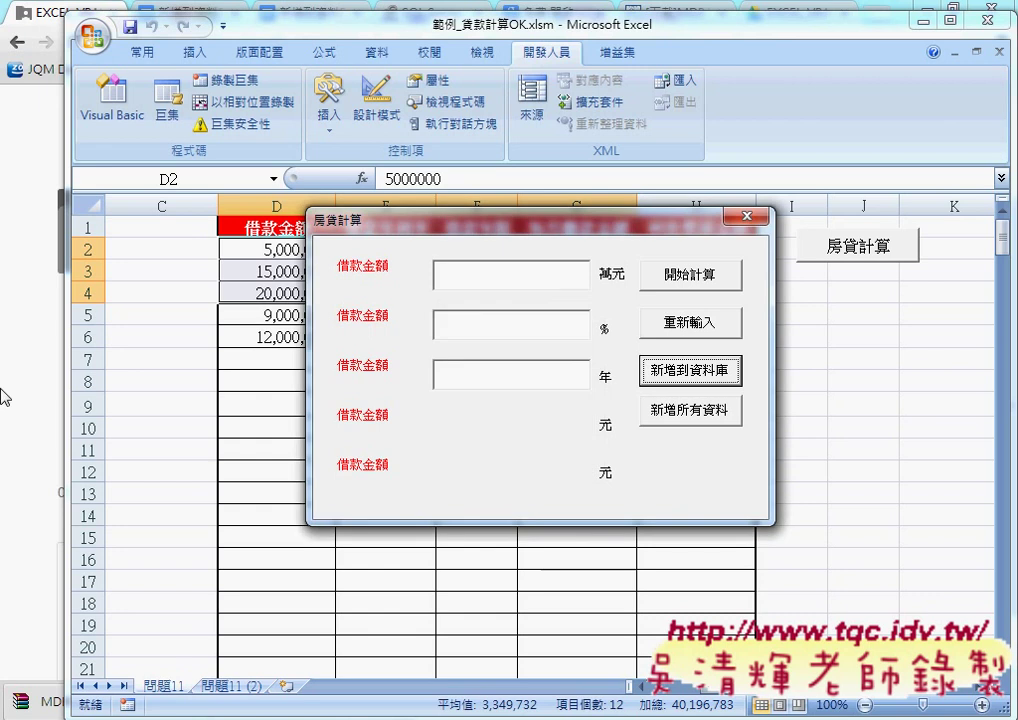
key("alt+Tab")
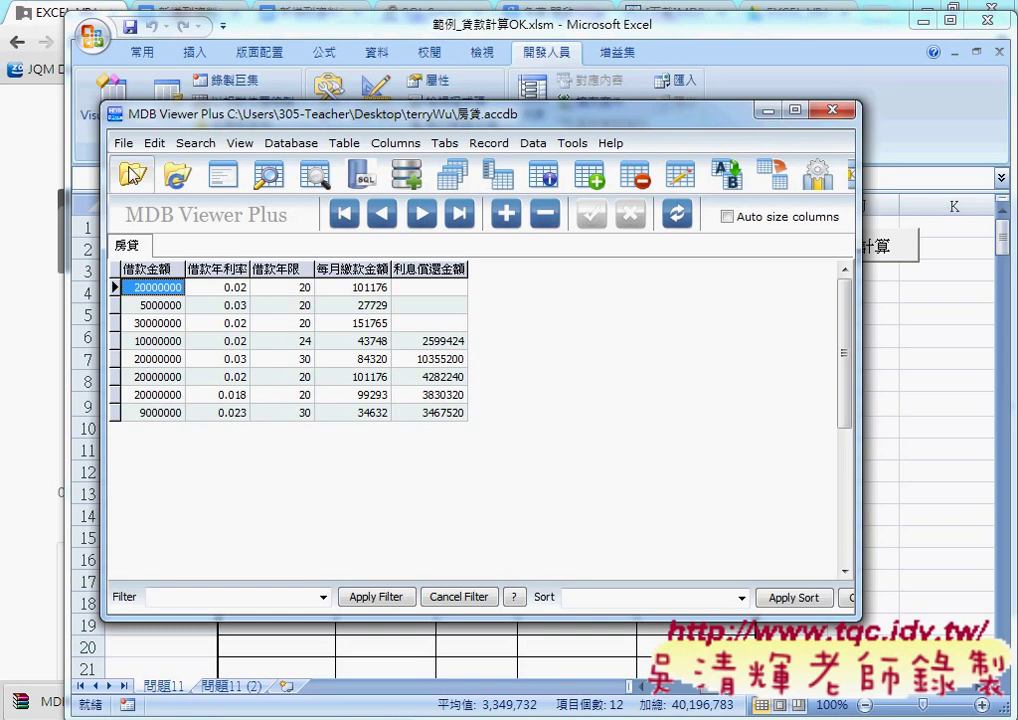
- Reload the database from the file menu so the new loan rows appear
left_click(124, 144)
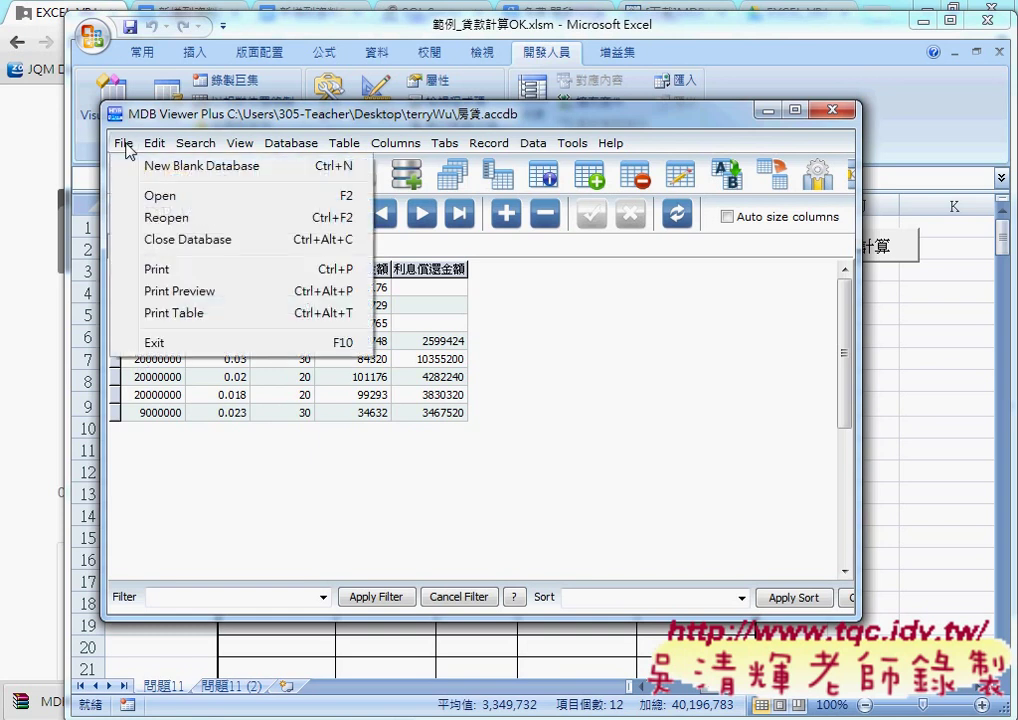
mouse_move(184, 150)
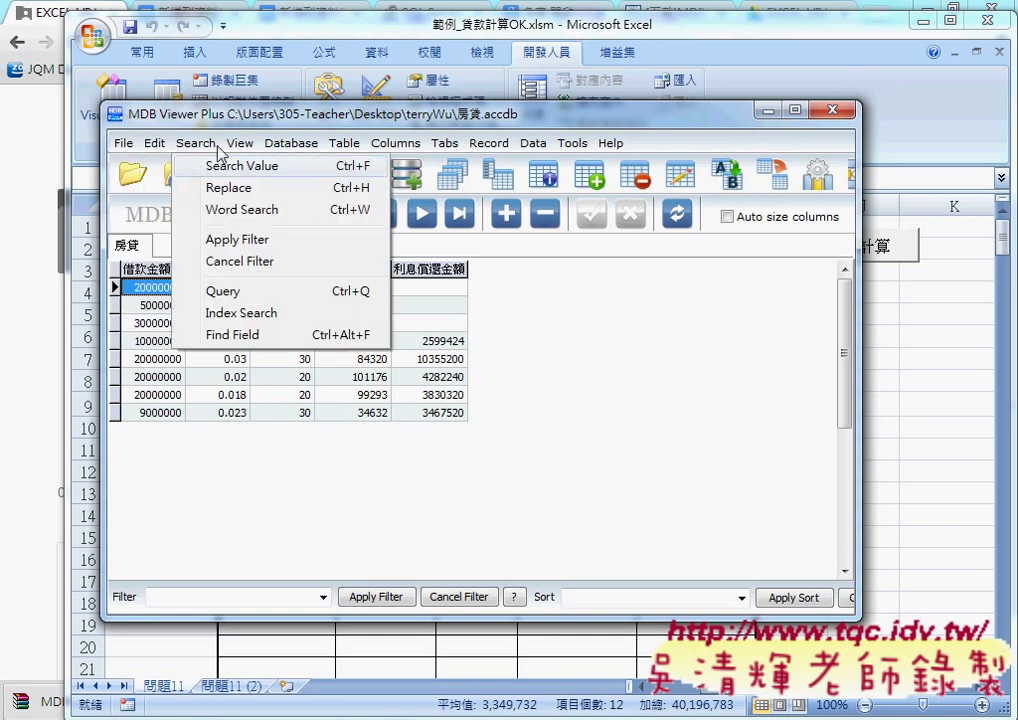
mouse_move(237, 153)
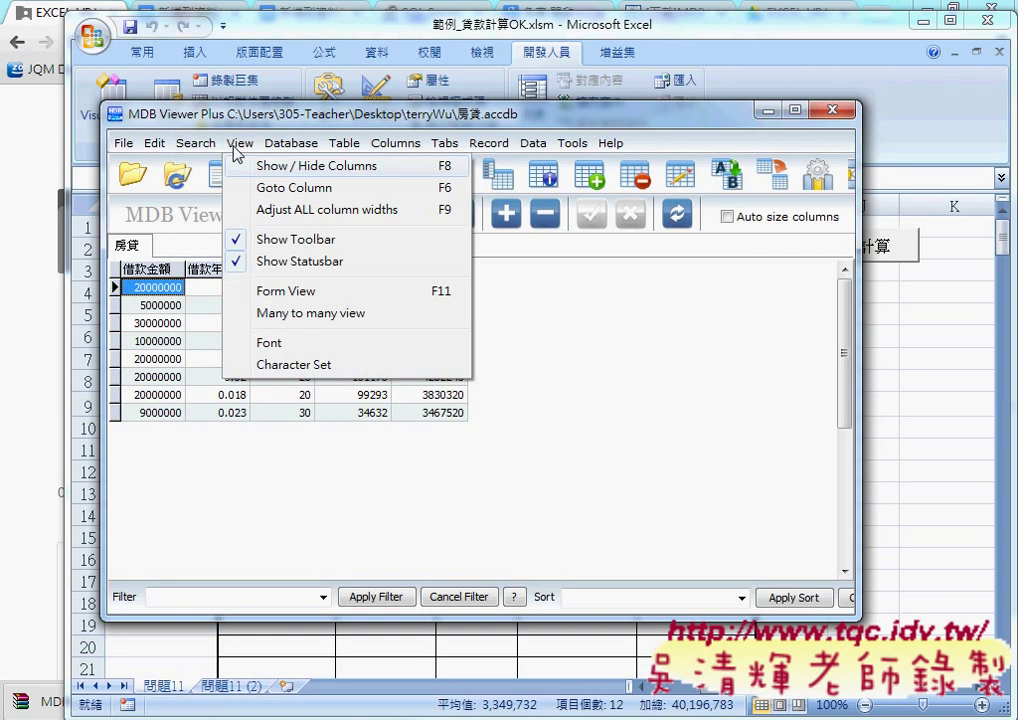
mouse_move(284, 153)
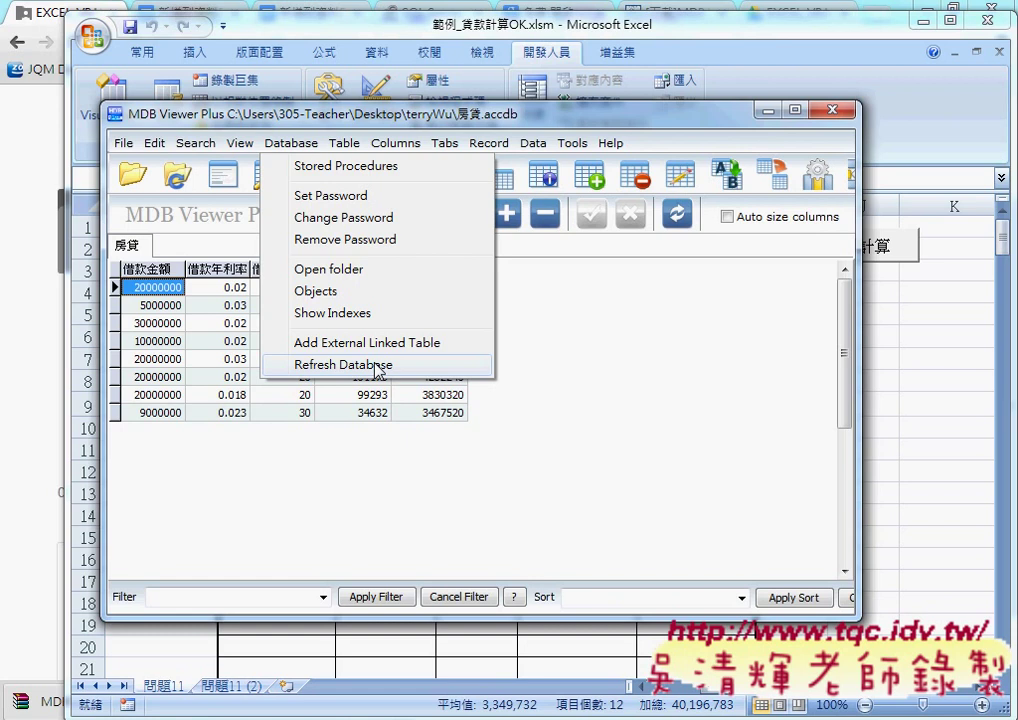
left_click(377, 366)
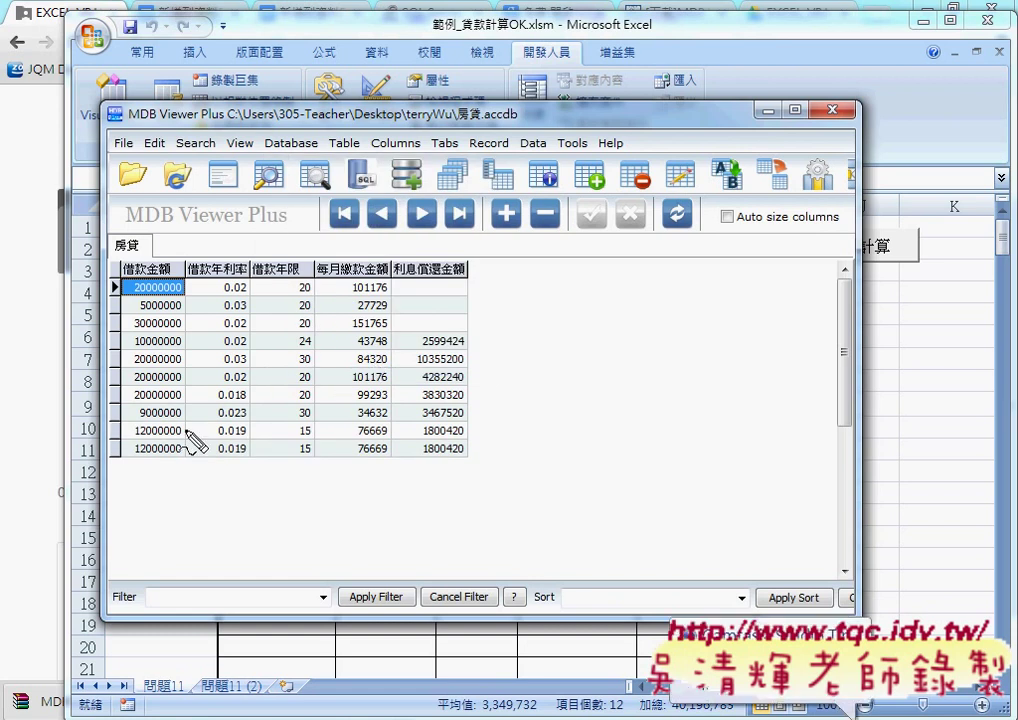
- Ink-mark the 9000000 record and the newly added loans, then clear the marks
left_click_drag(138, 422, 465, 421)
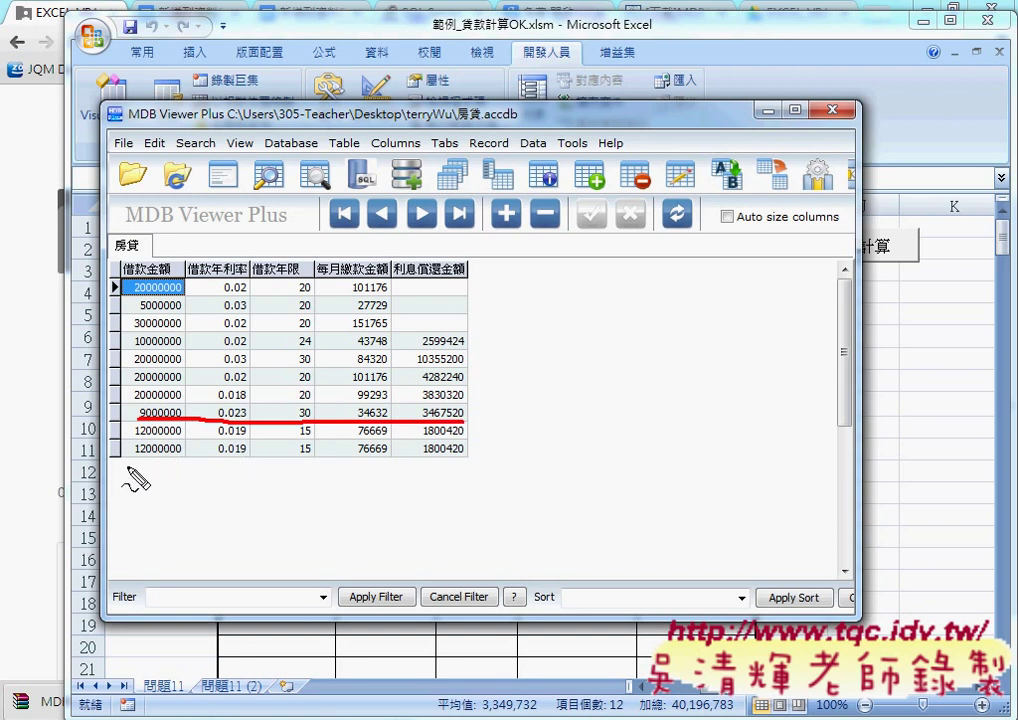
mouse_move(128, 442)
left_mouse_down()
mouse_move(437, 449)
mouse_move(130, 468)
left_mouse_up()
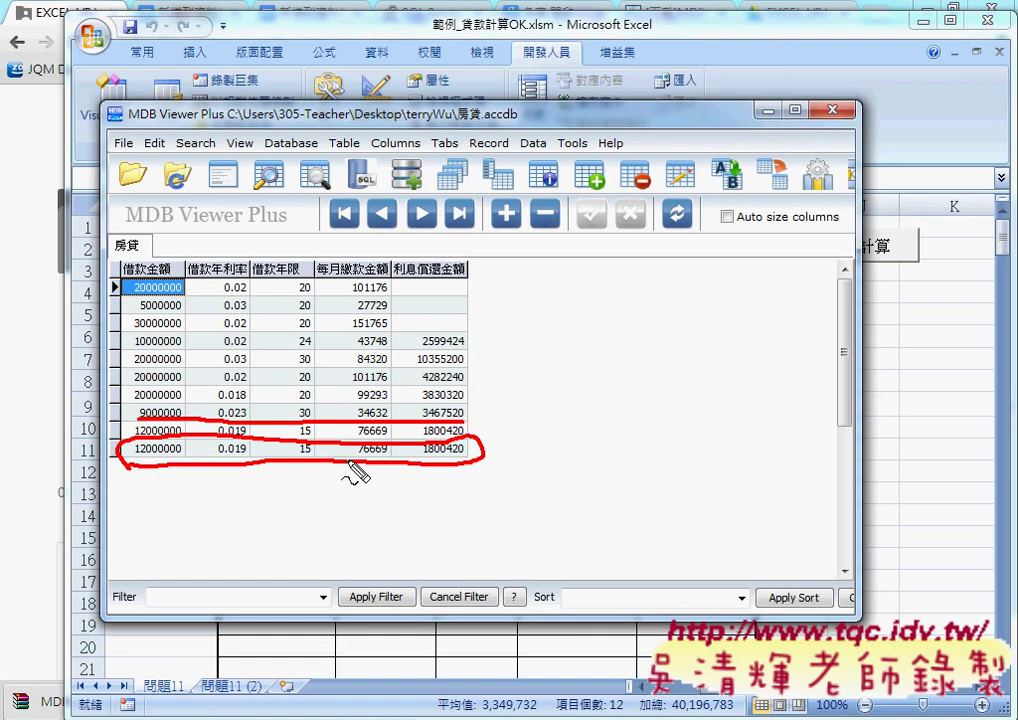
key("Escape")
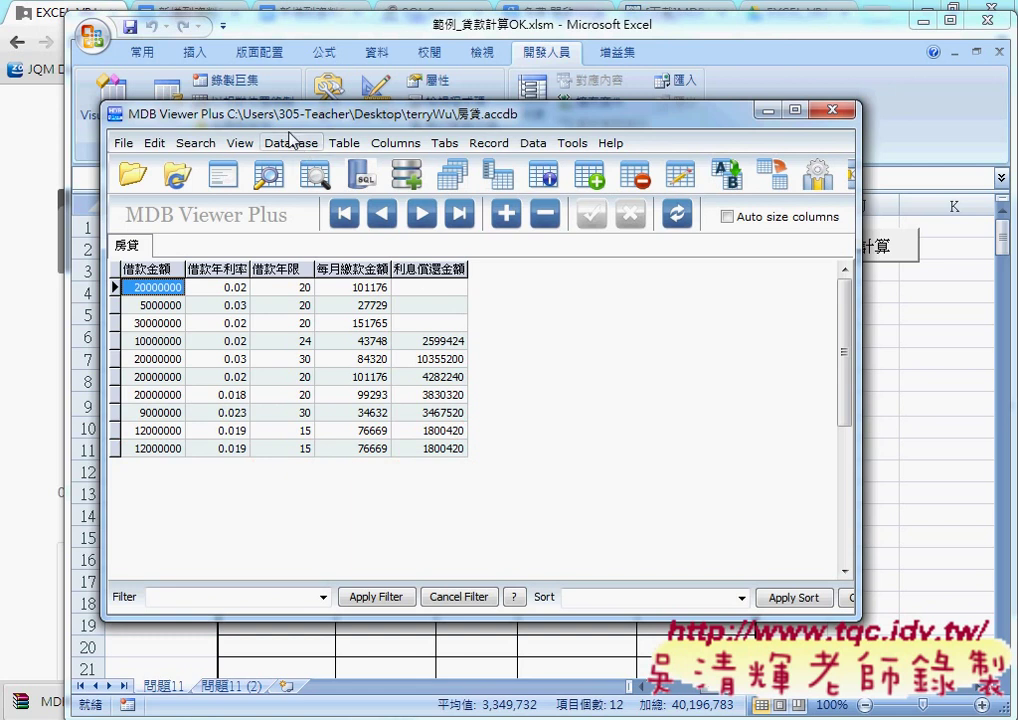
- Open and close the Database menu, and nudge the viewer window up-left
left_click(288, 143)
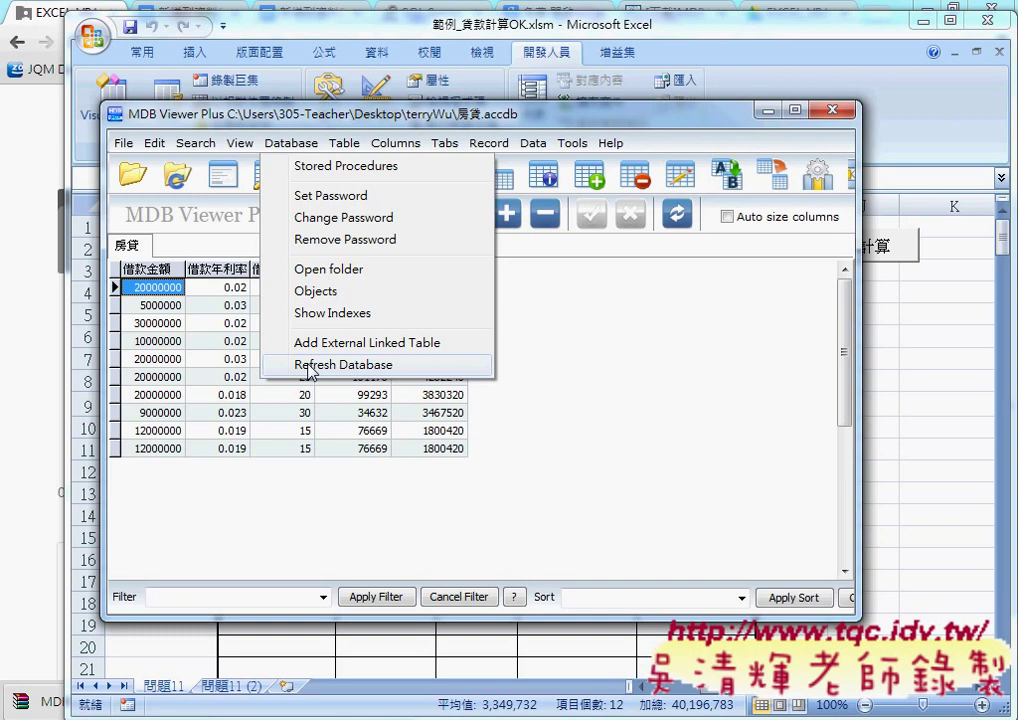
left_click(572, 438)
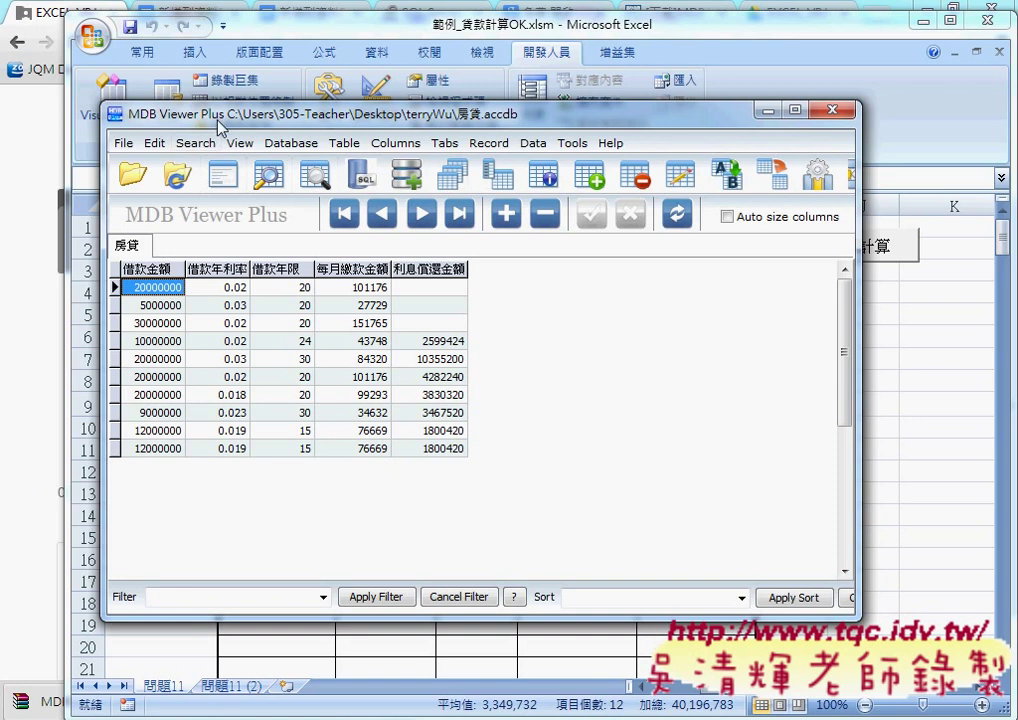
left_click_drag(220, 115, 189, 98)
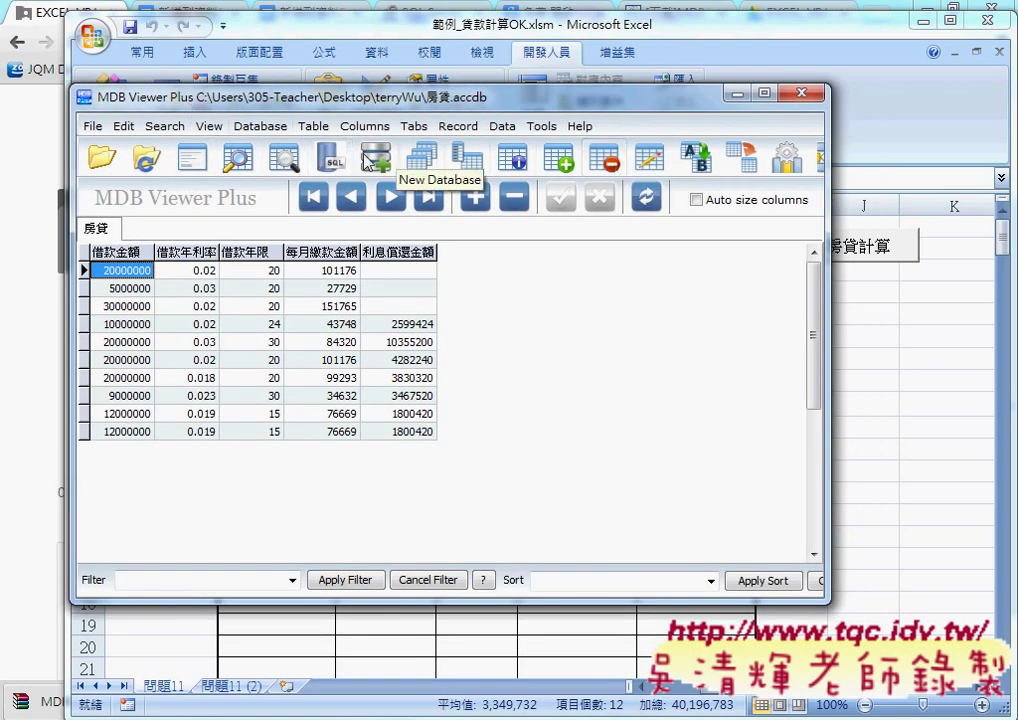
- Open a blank SQL query window, shrink it, and close it again
left_click(333, 165)
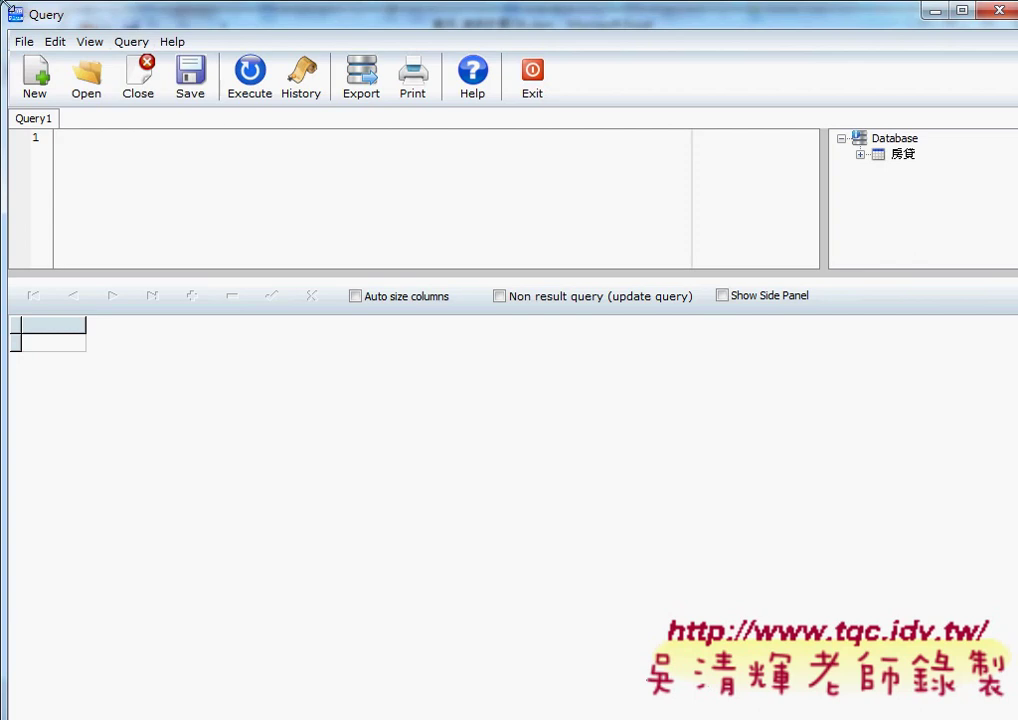
mouse_move(110, 17)
left_mouse_down()
mouse_move(313, 165)
mouse_move(245, 118)
left_mouse_up()
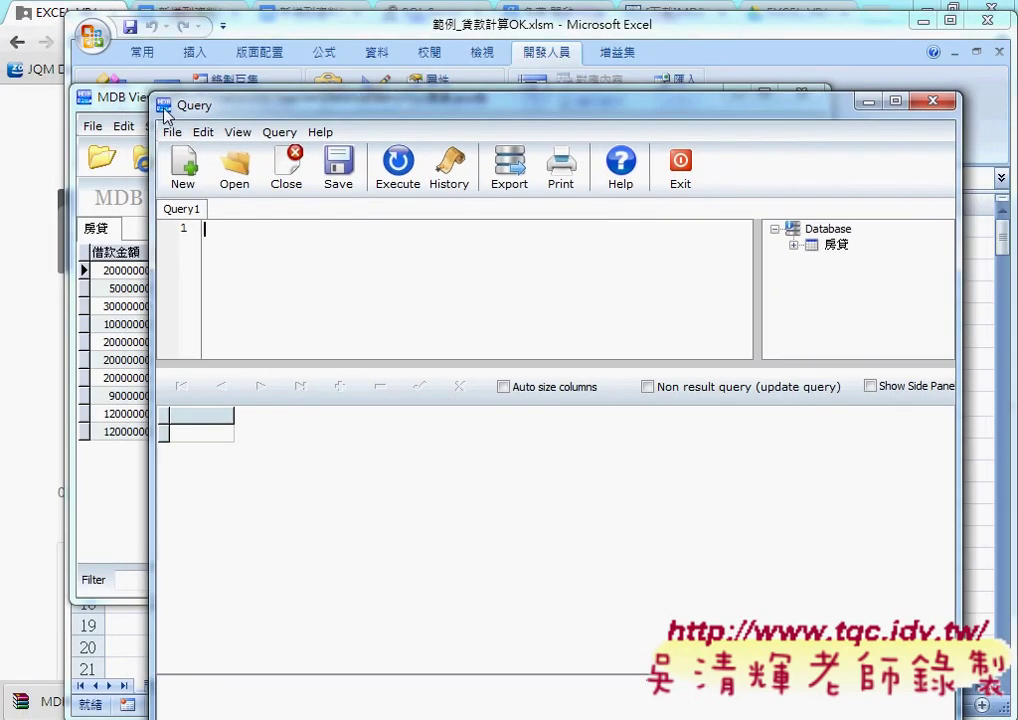
double_click(160, 102)
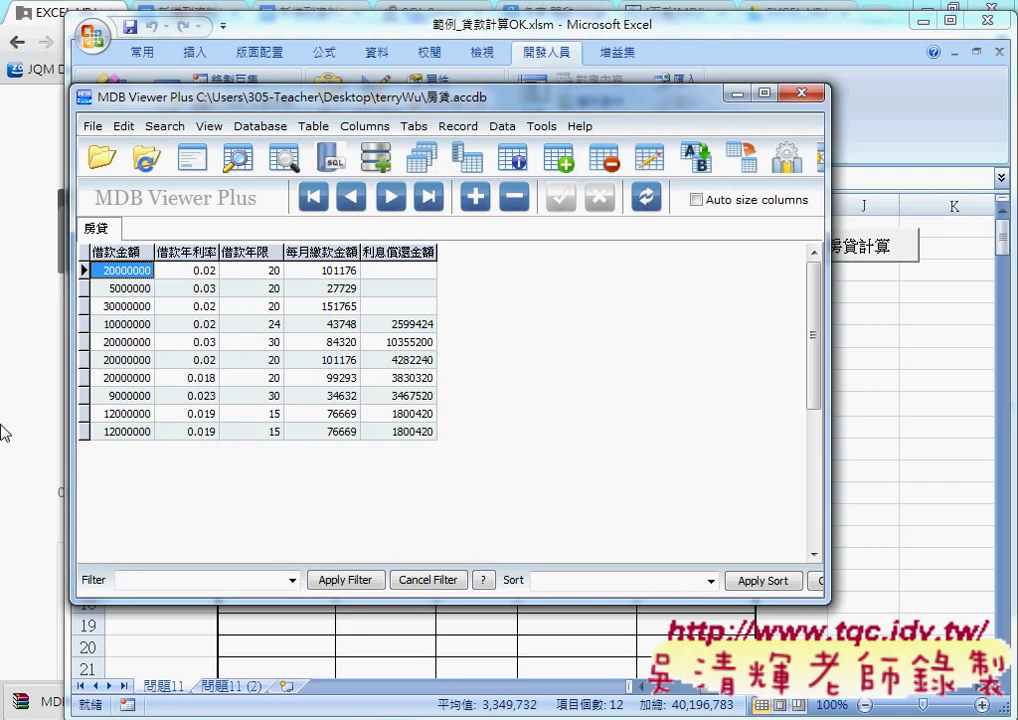
- Bring Excel back, close the loan form, and make a first copy of the loan rows
left_click(738, 93)
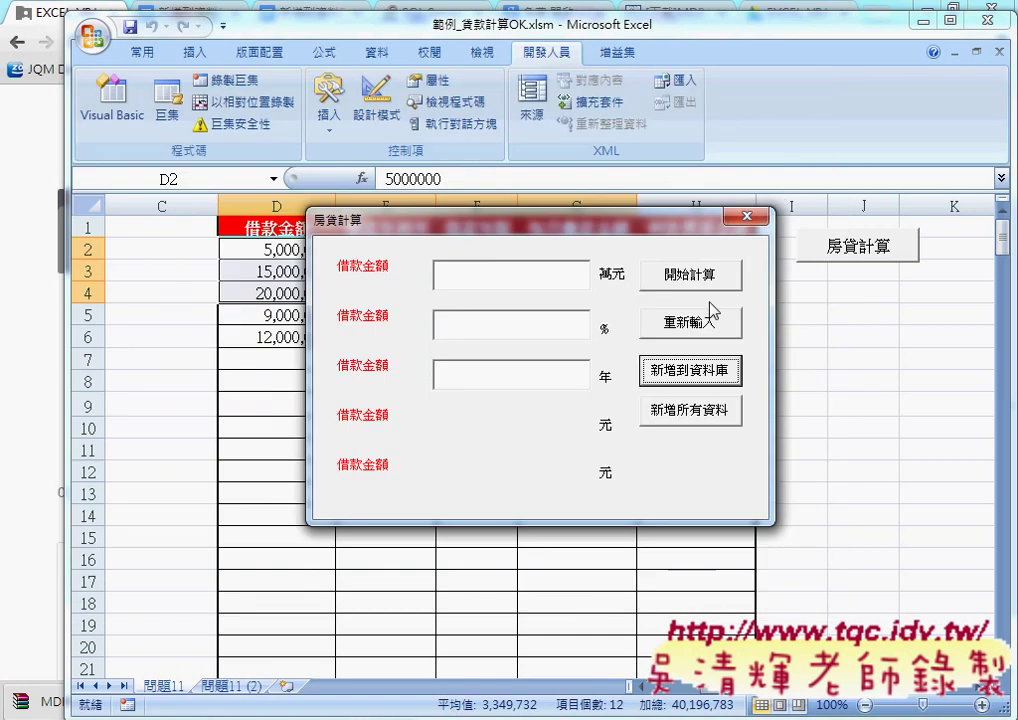
left_click(745, 217)
left_click_drag(266, 245, 701, 348)
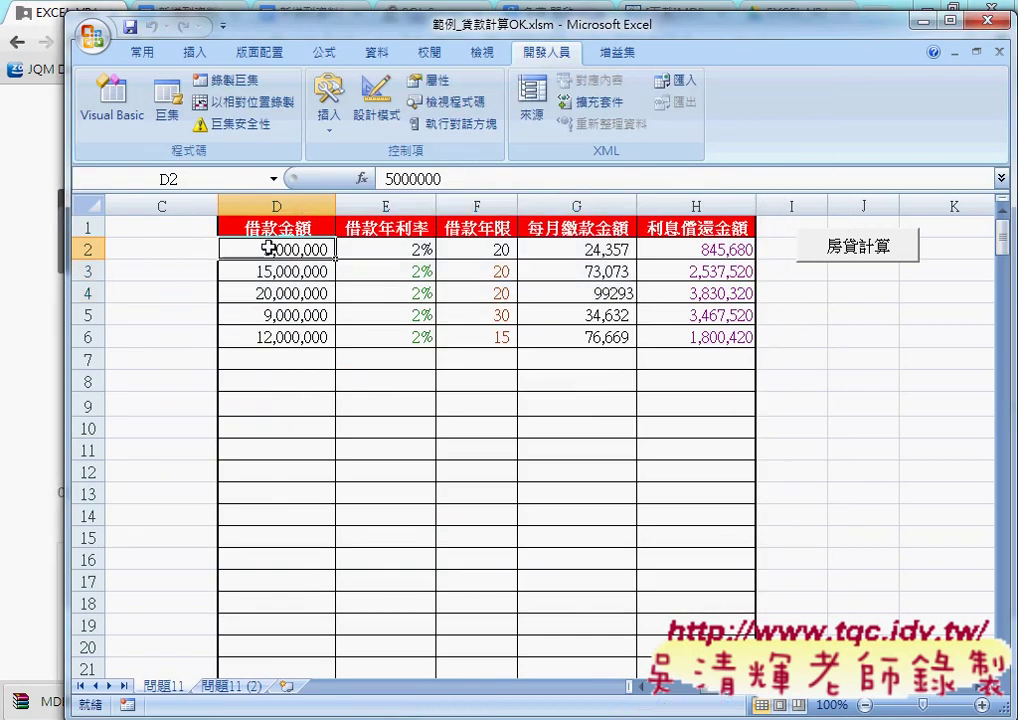
key("ctrl+c")
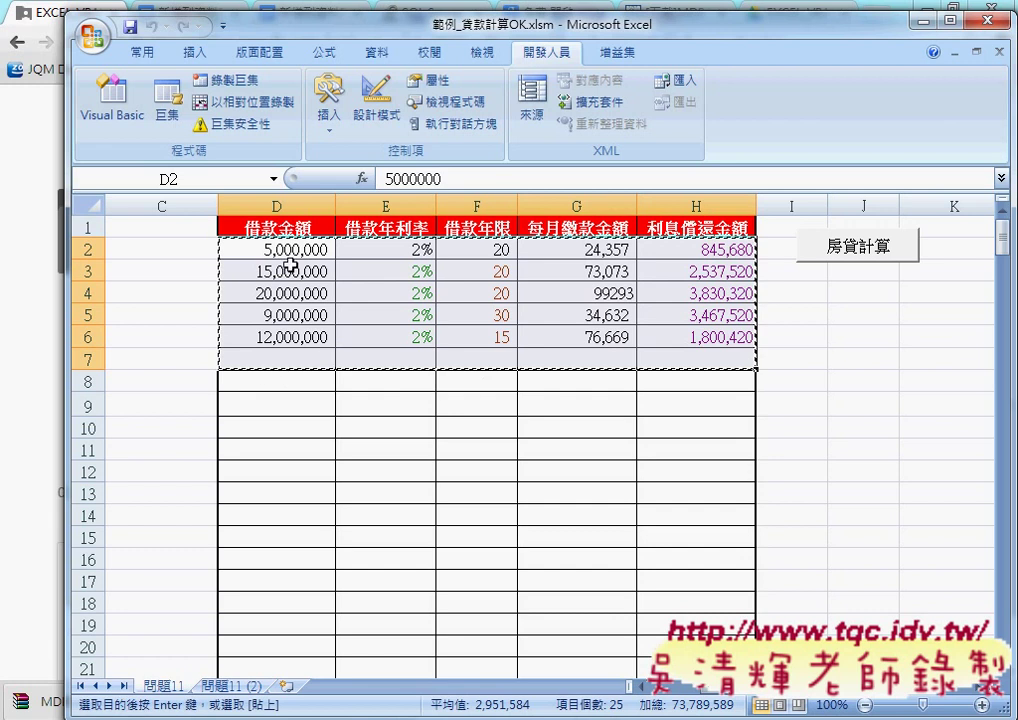
left_click(297, 316)
left_click(297, 360)
- Copy D2:H6 into D7 and D12, then launch the 房貸計算 form
left_click_drag(275, 250, 718, 332)
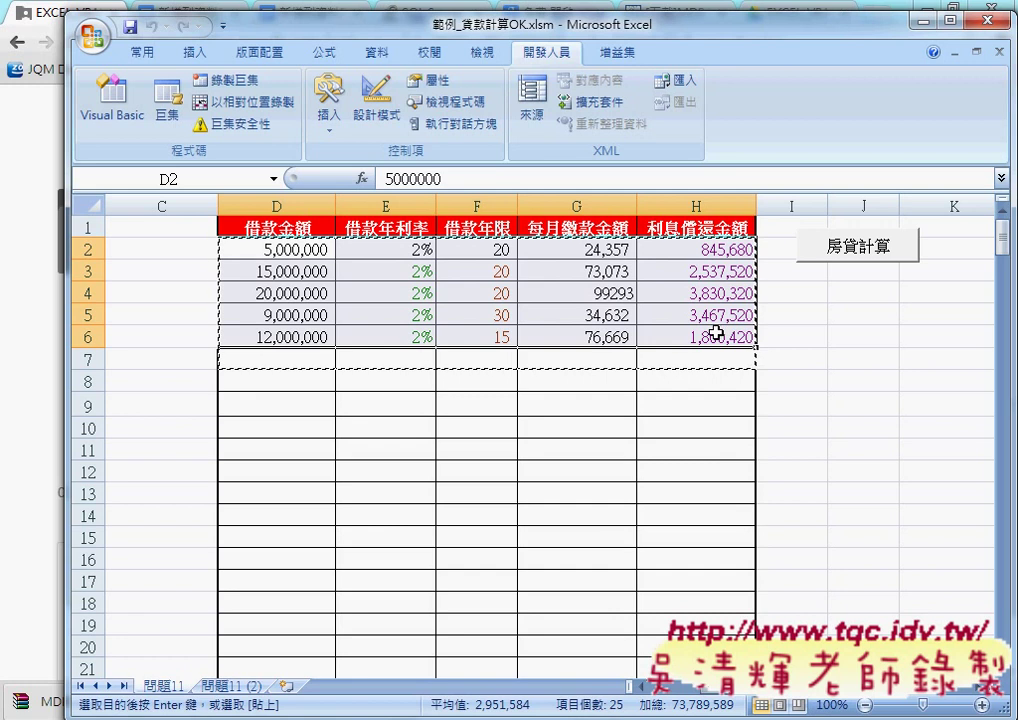
key("ctrl+c")
left_click(330, 360)
key("ctrl+v")
left_click(277, 471)
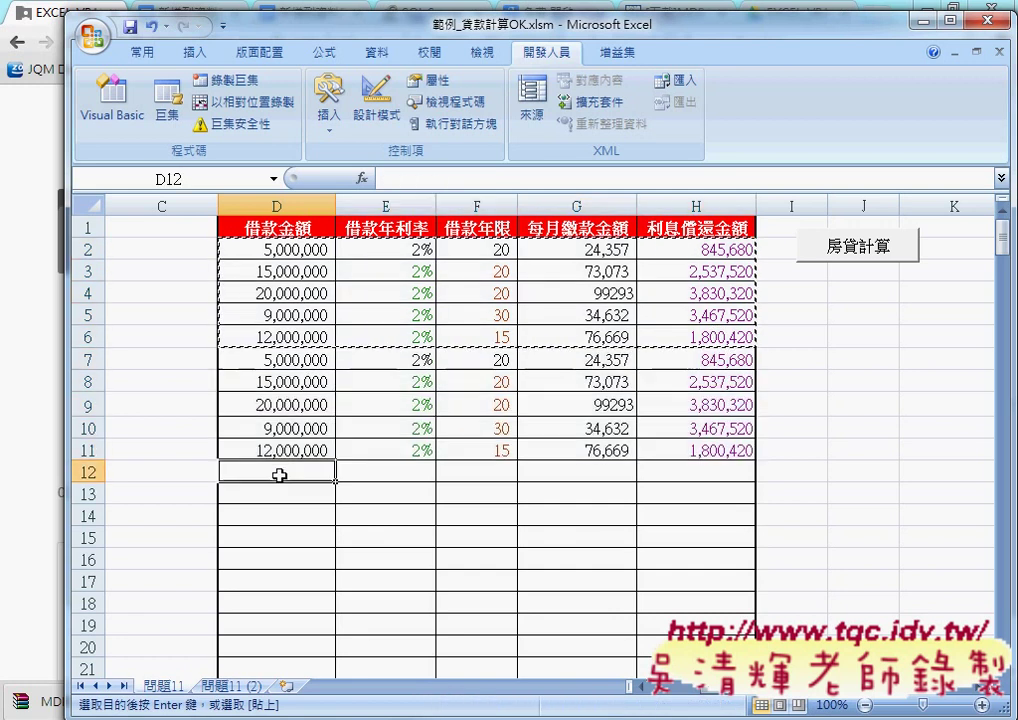
key("ctrl+v")
mouse_move(277, 250)
left_mouse_down()
mouse_move(408, 496)
mouse_move(682, 552)
left_mouse_up()
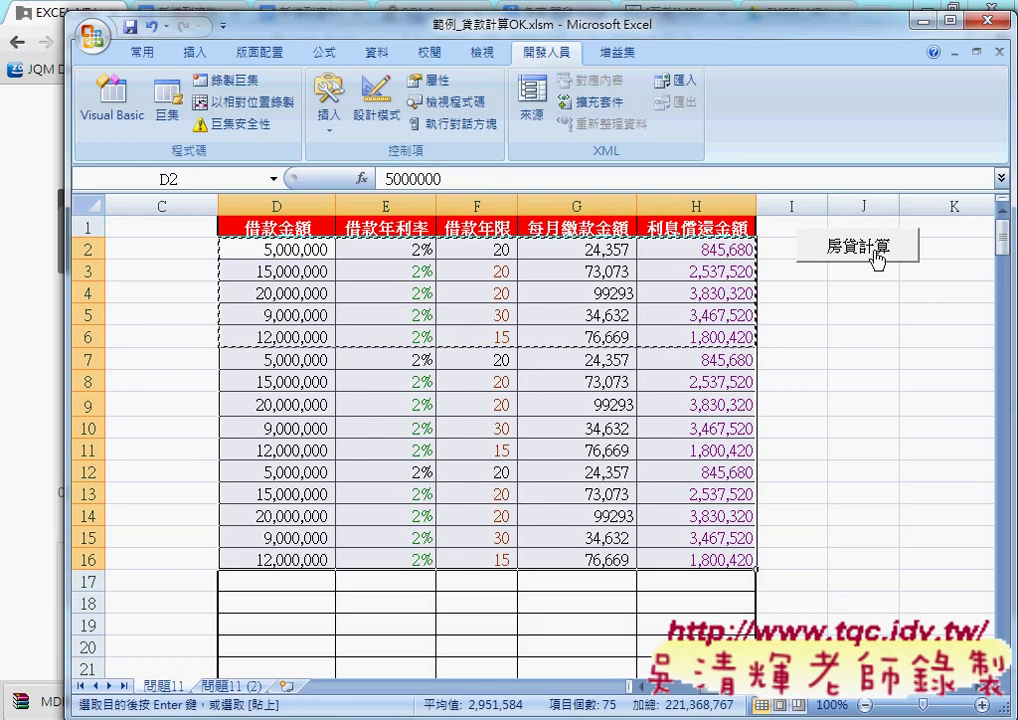
left_click(815, 238)
- Debug the error 75 at home.Show, then close the VBA editor and stop debugging
left_click(547, 345)
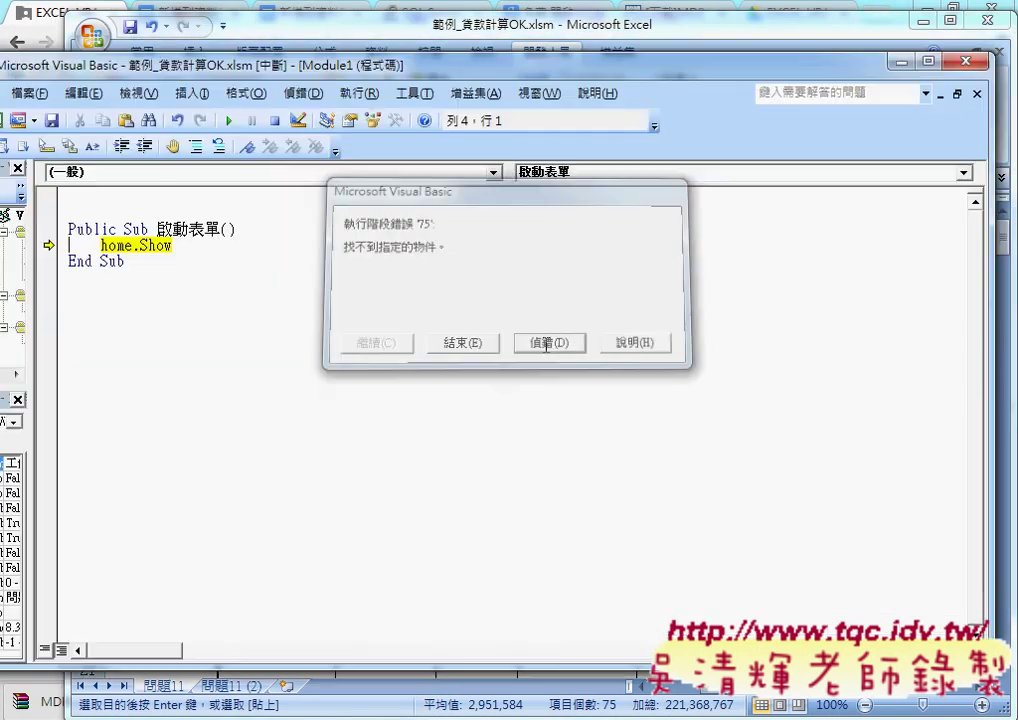
left_click(968, 64)
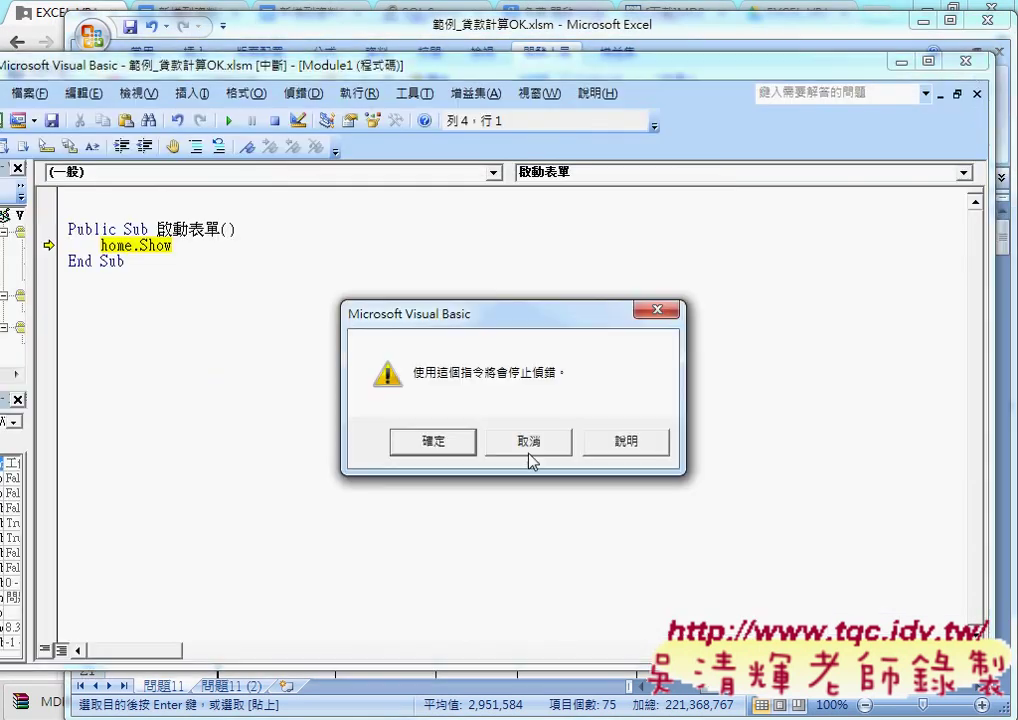
left_click(458, 440)
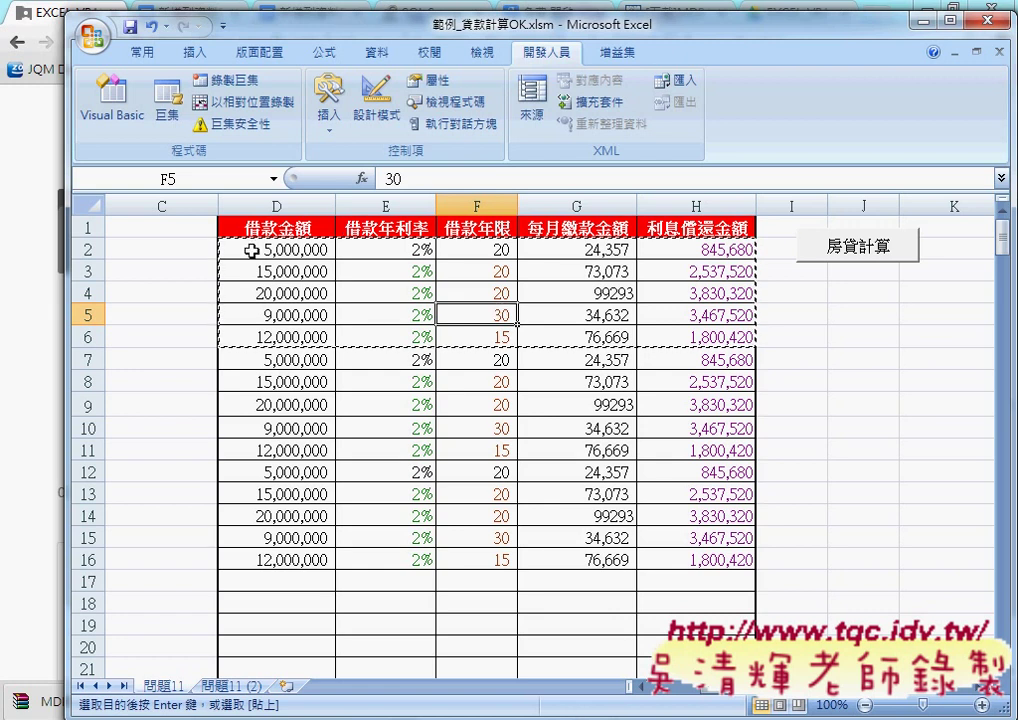
- Select the loan table D2:H16 and right-click the 房貸計算 button to reach its macro
left_click_drag(251, 251, 705, 553)
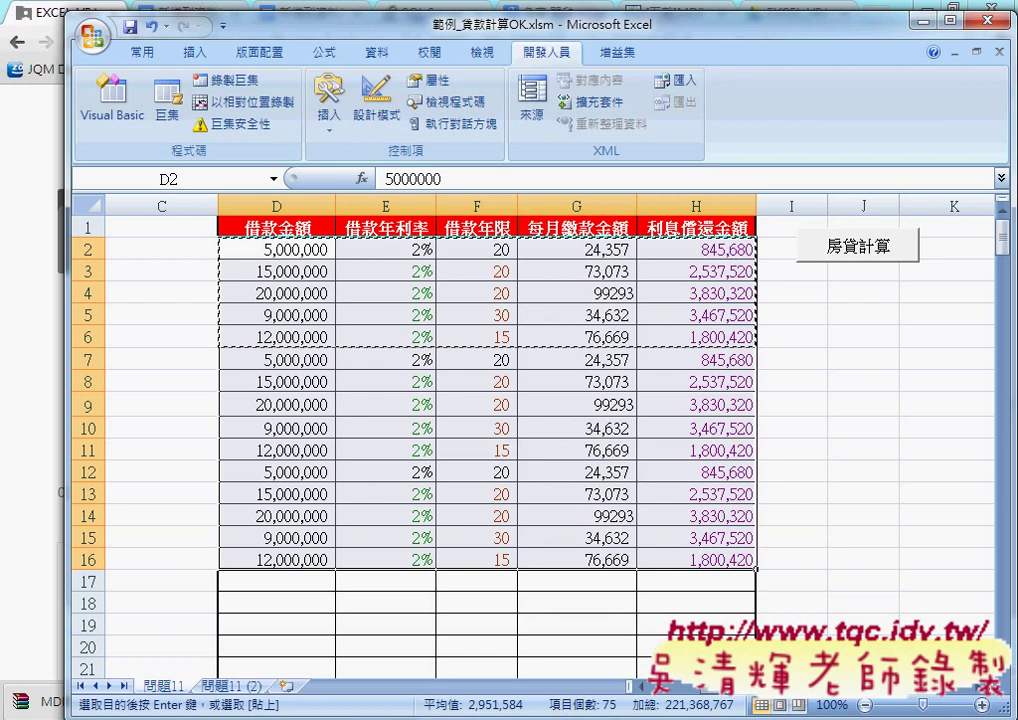
right_click(902, 260)
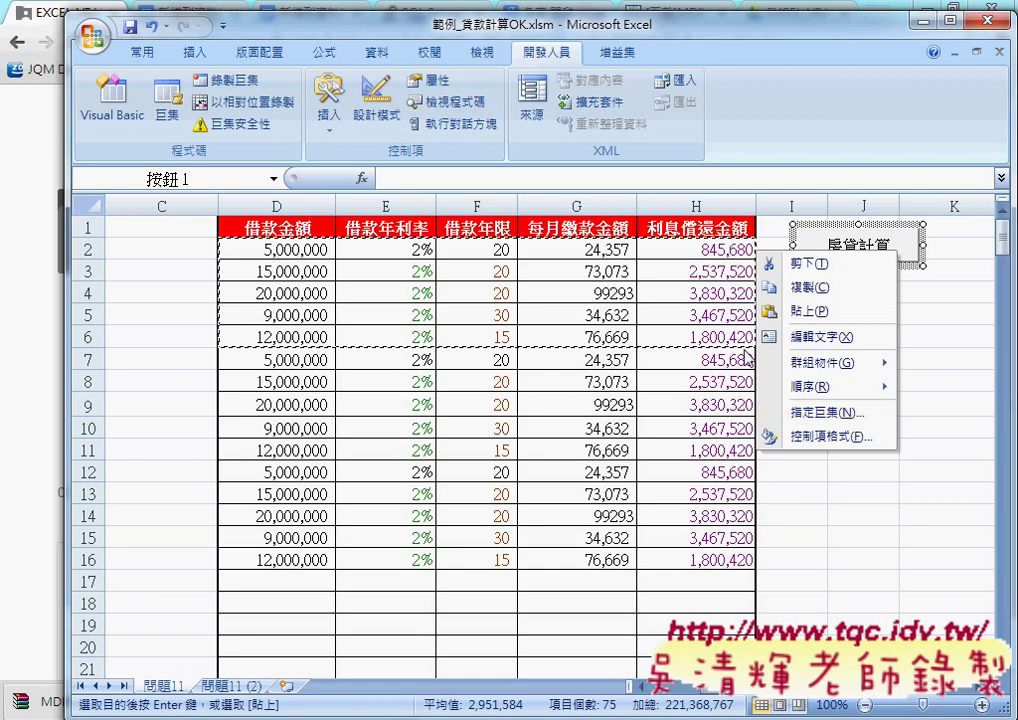
key("Escape")
- Rearrange the VBA editor, select the home form, and dismiss the crash report when Excel fails
left_click(118, 108)
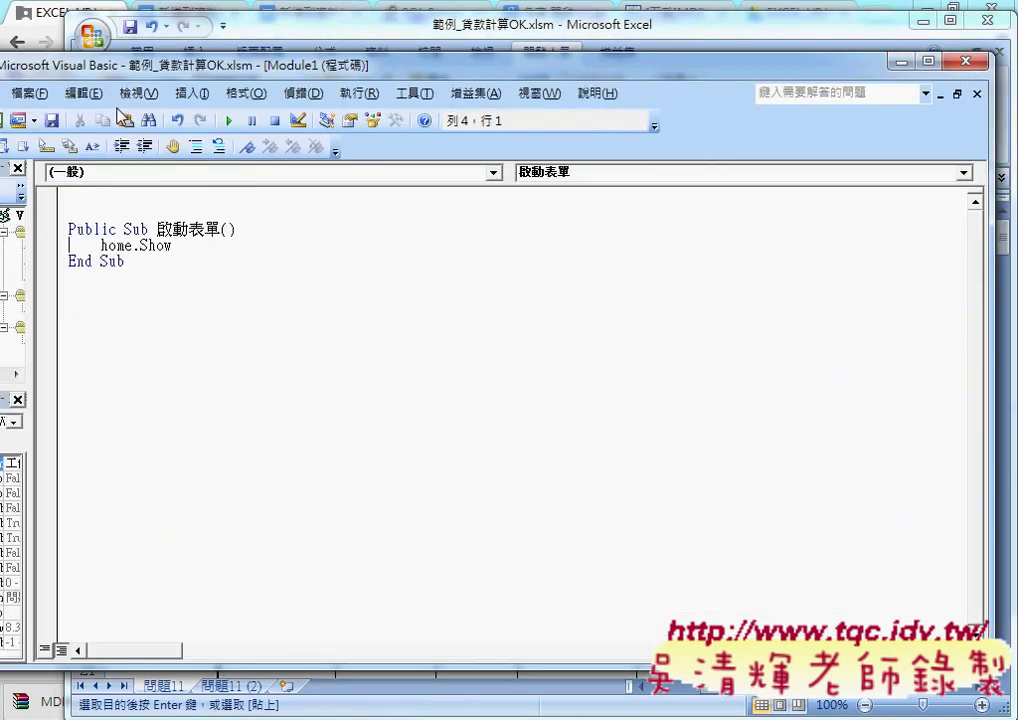
left_click_drag(239, 62, 472, 75)
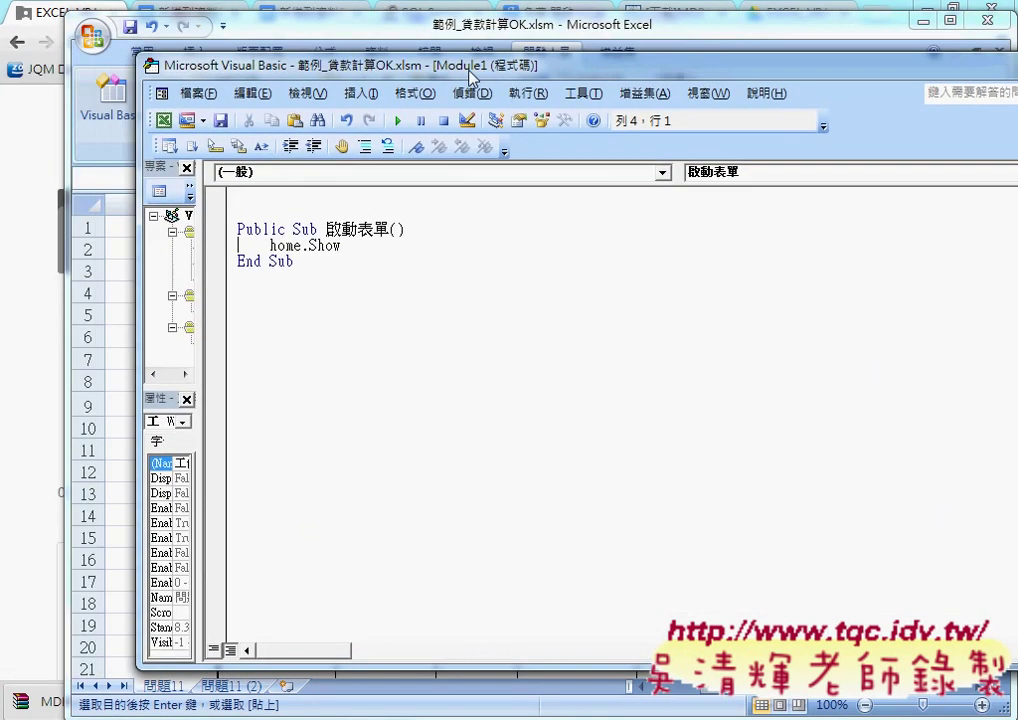
left_click_drag(198, 258, 326, 260)
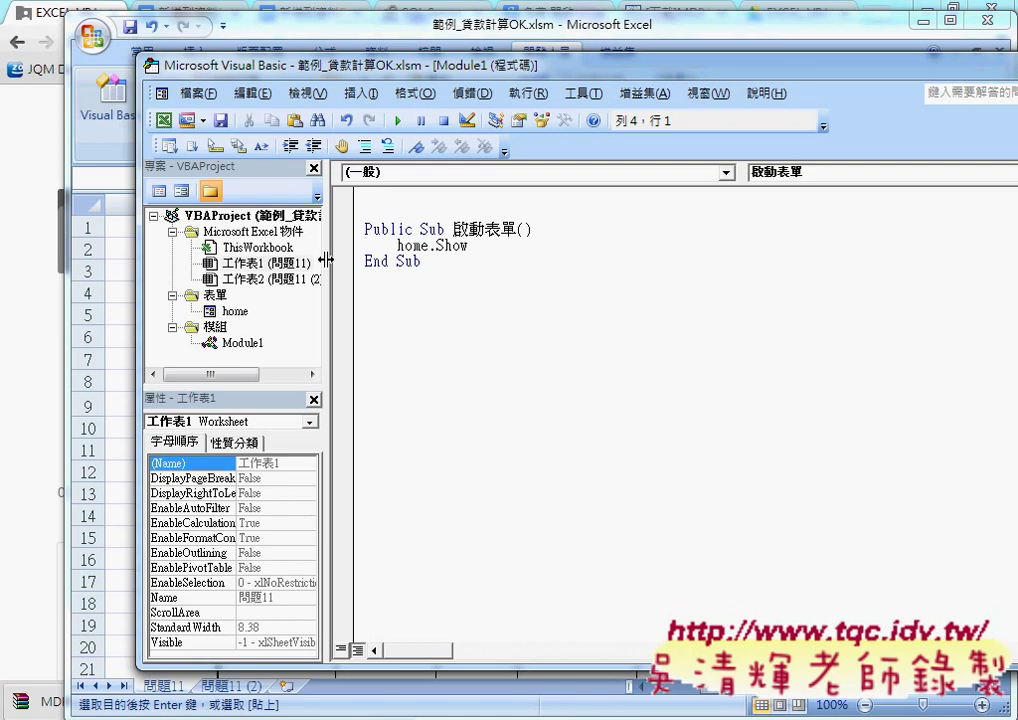
left_click(236, 311)
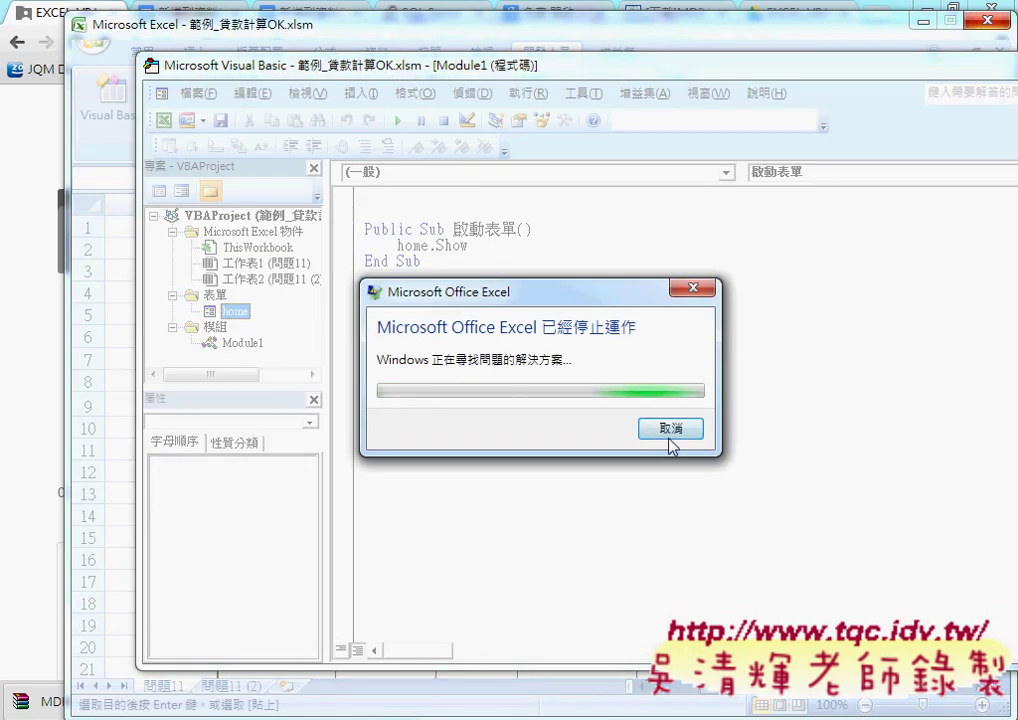
left_click(12, 421)
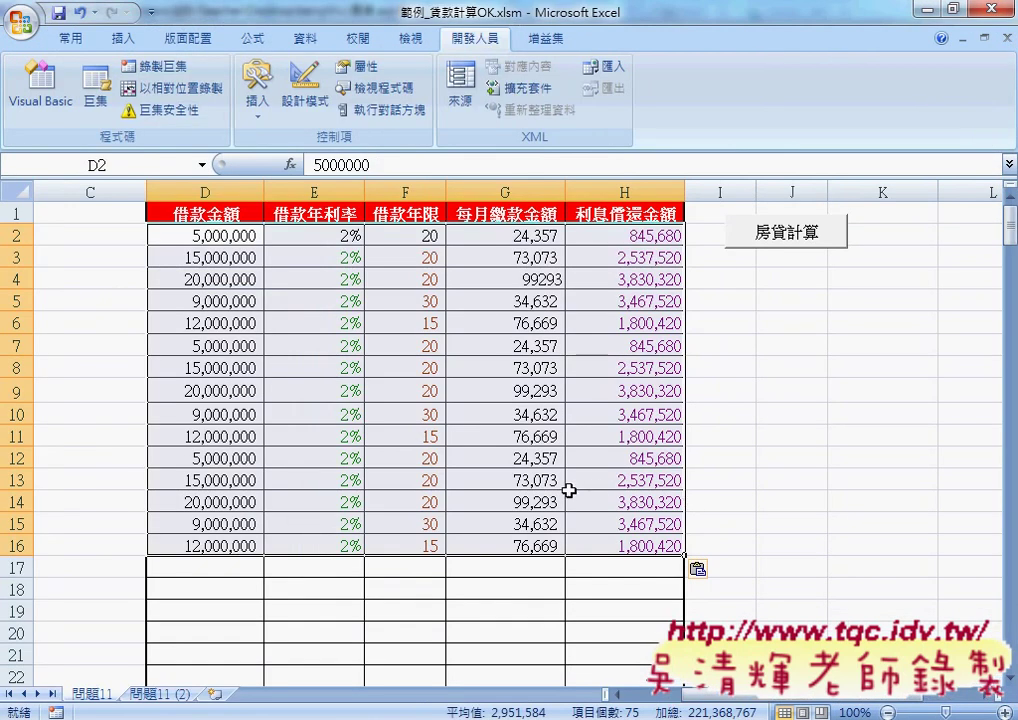
- Select the first two loan amounts, then switch to MDB Viewer Plus's empty 房貸 table
mouse_move(155, 233)
left_mouse_down()
mouse_move(224, 261)
mouse_move(643, 545)
left_mouse_up()
key("alt+Tab")
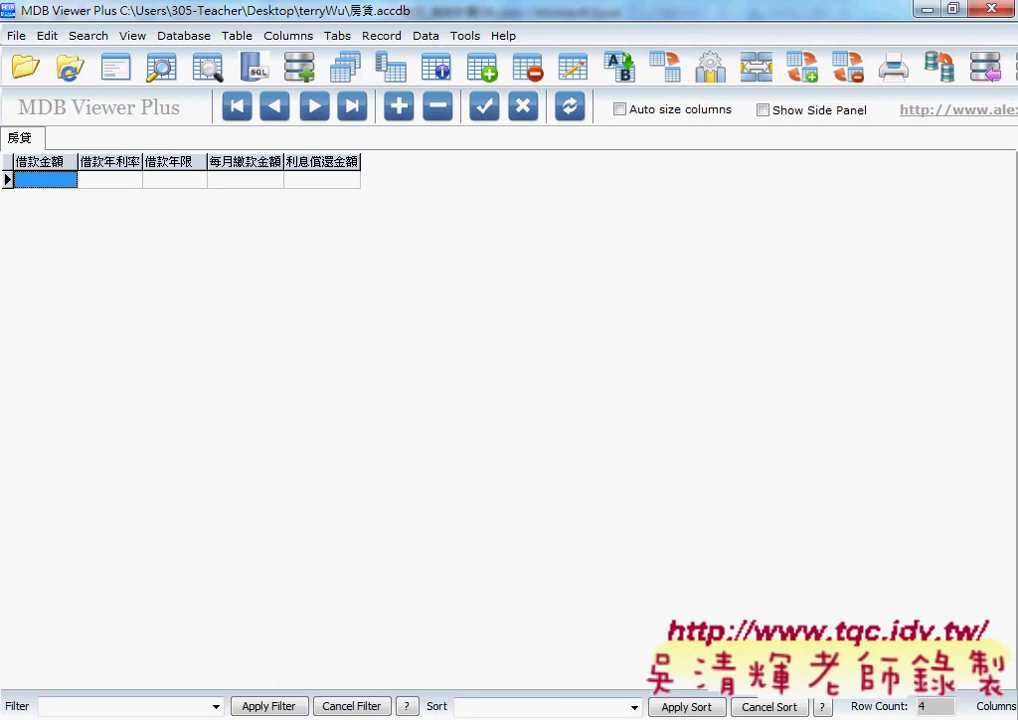
- Bring the Excel workbook window back to the front from the taskbar
left_click(597, 719)
left_click(509, 646)
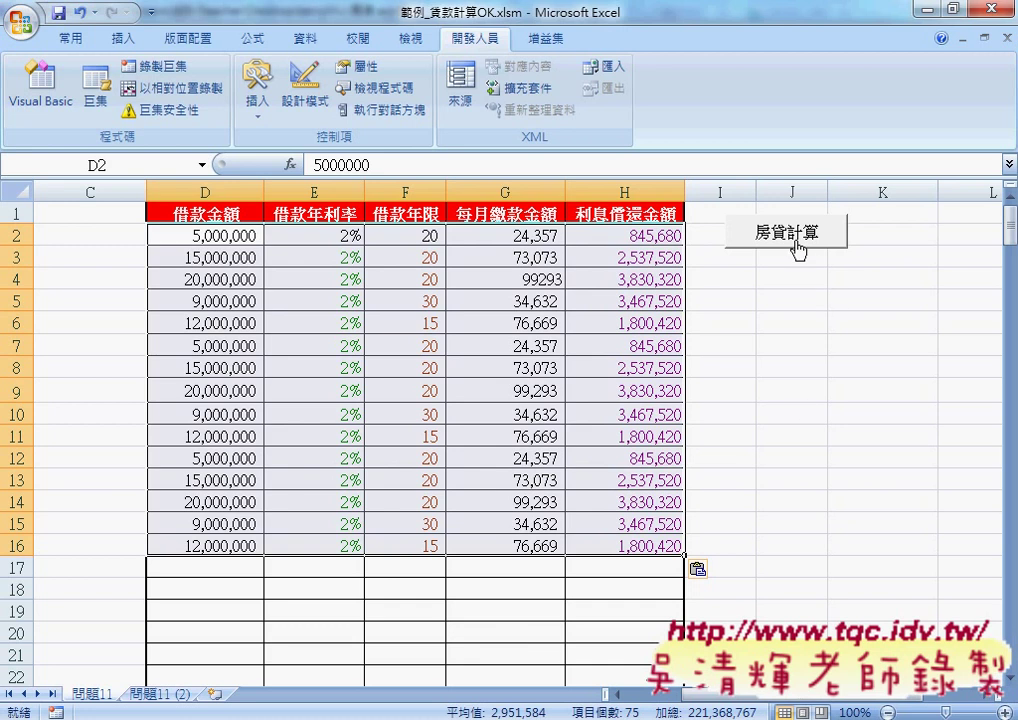
- Open the VBA editor, widen the Project pane, and show the home form in design view
left_click(45, 102)
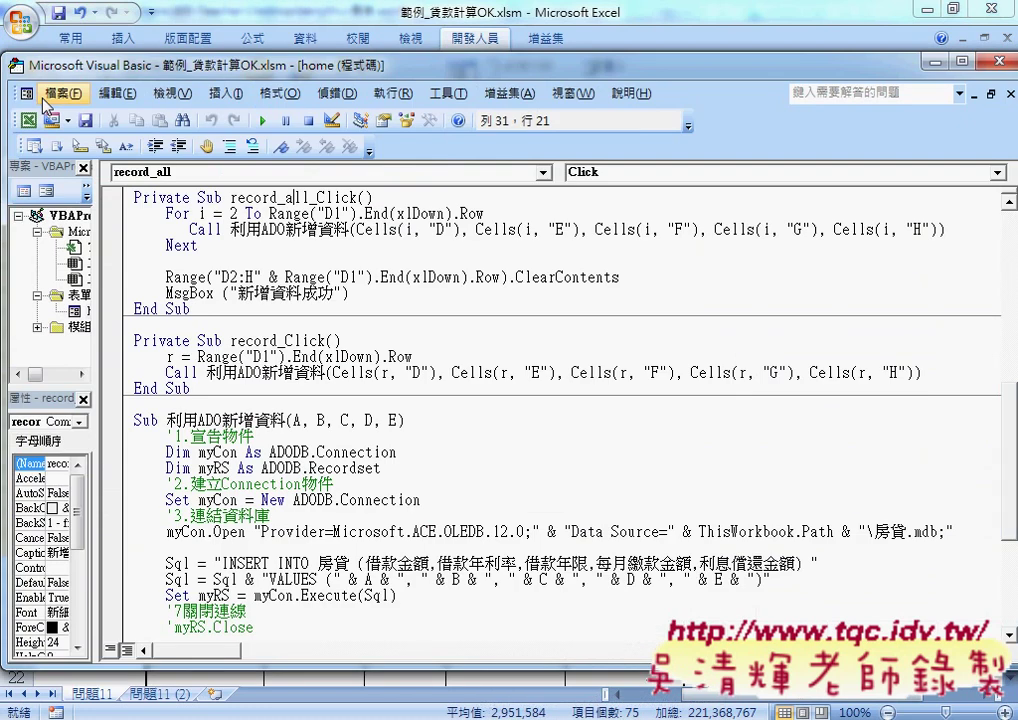
left_click_drag(97, 212, 160, 270)
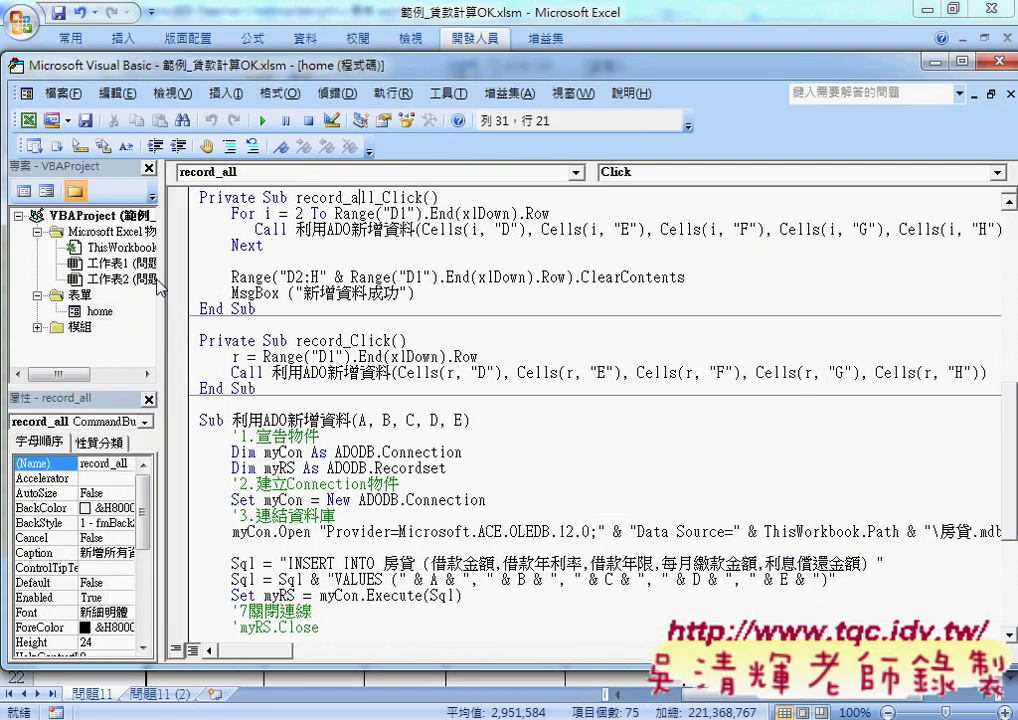
double_click(97, 313)
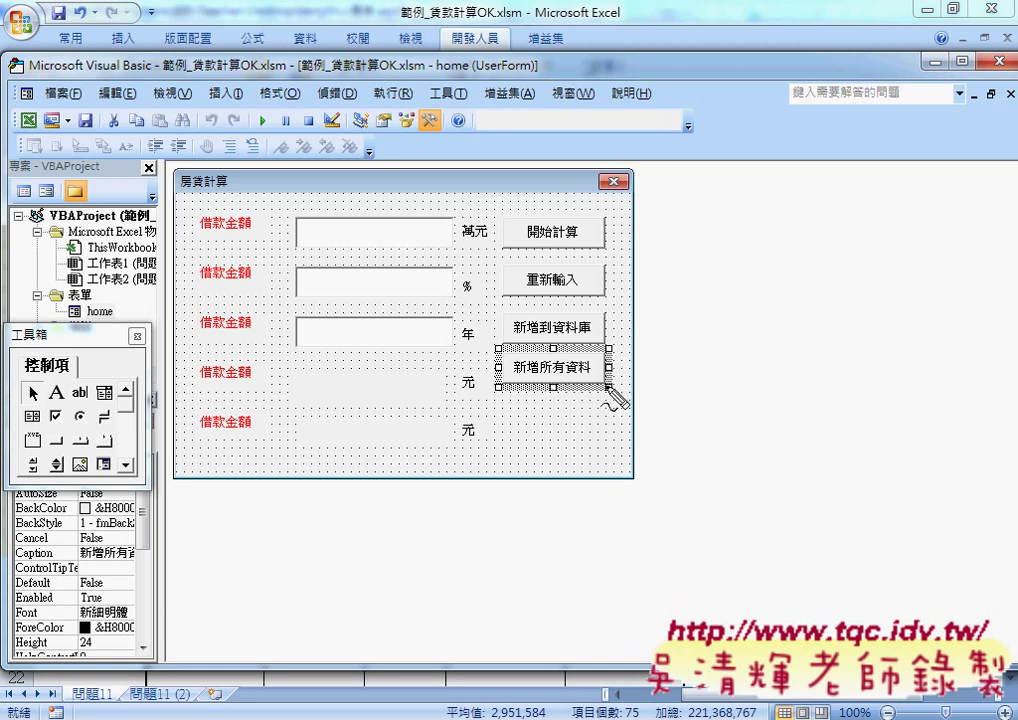
- Circle the 新增所有資料 button for emphasis, then move to the browser's Google Drive folder
mouse_move(606, 386)
left_mouse_down()
mouse_move(557, 360)
mouse_move(608, 386)
left_mouse_up()
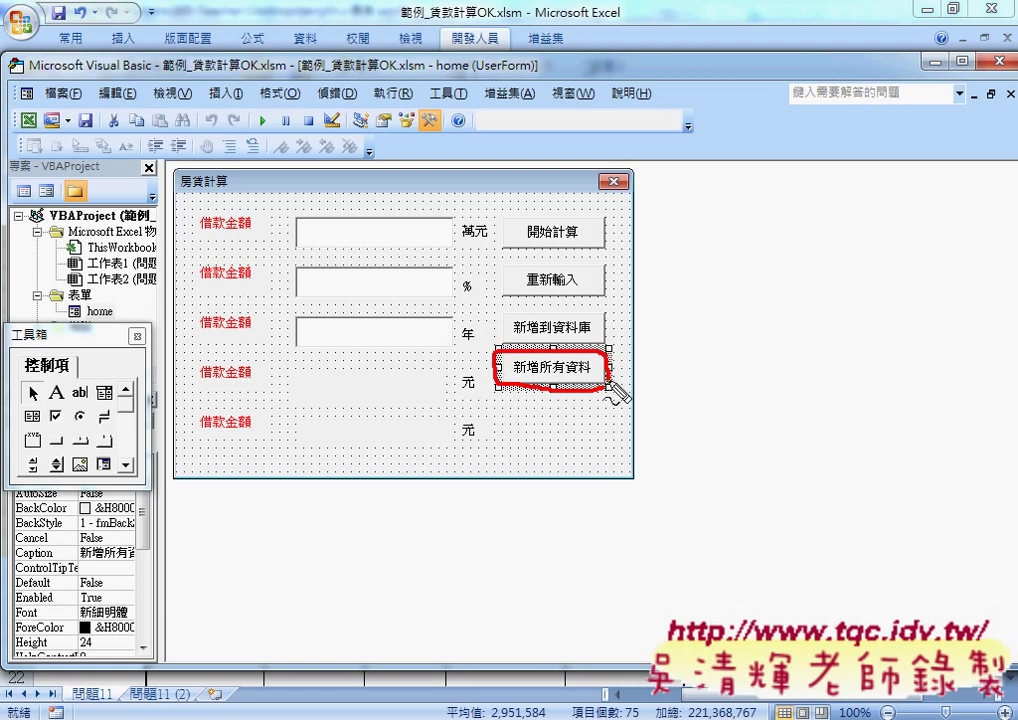
key("Escape")
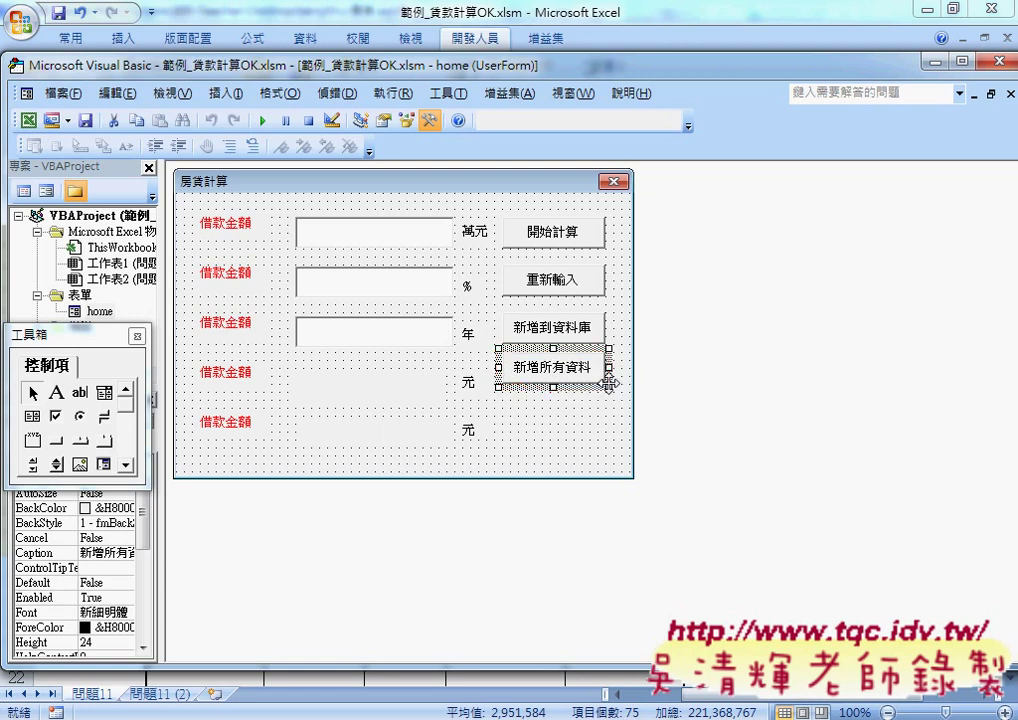
key("alt+Tab")
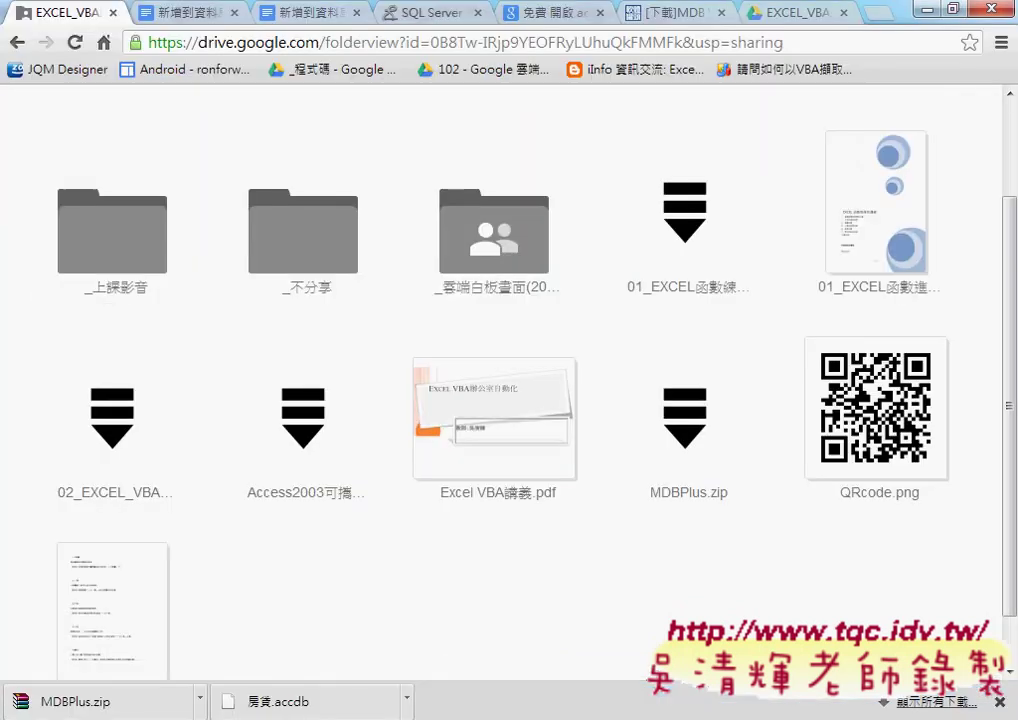
- Open the 07_貸款計算 folder in the shared Drive folder and preview 新增到資料庫程式碼
left_click(487, 294)
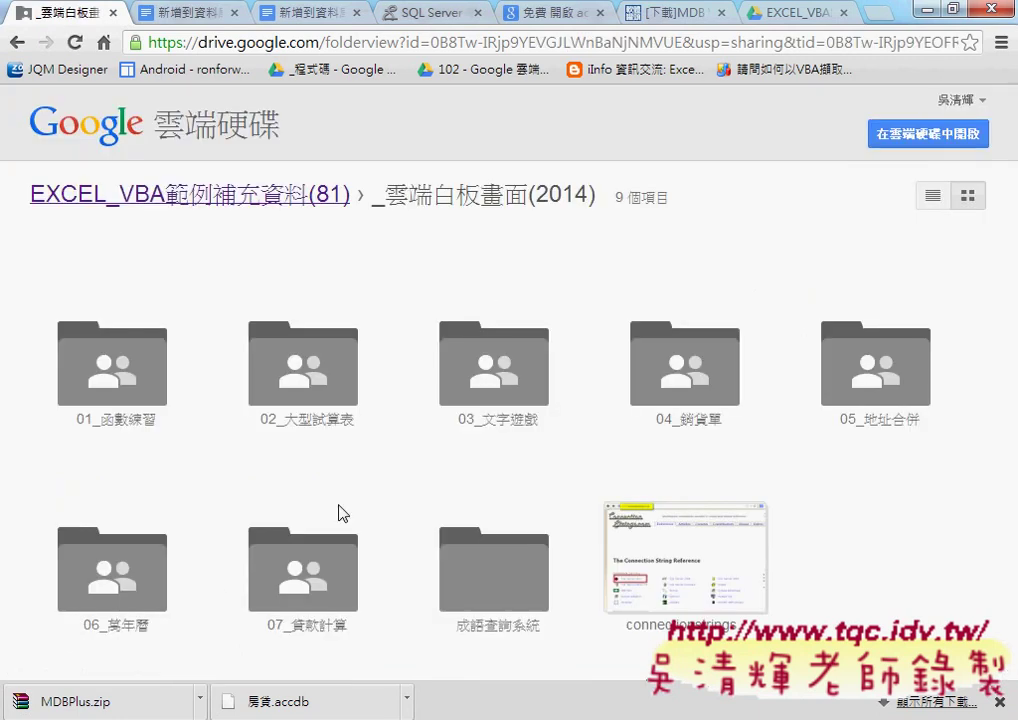
left_click(311, 628)
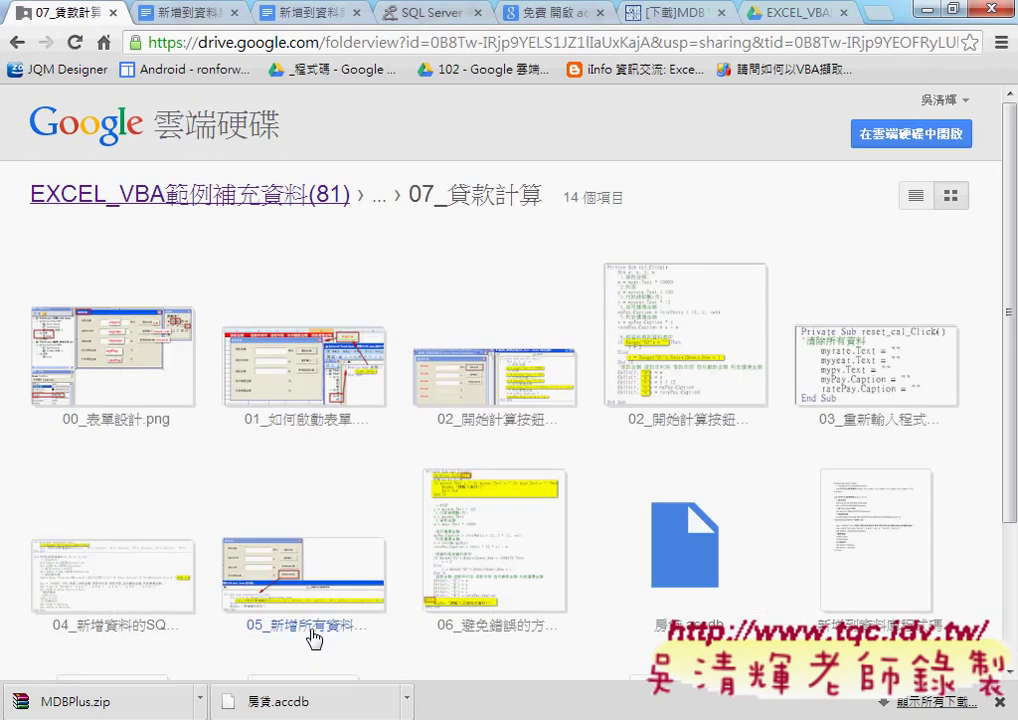
scroll(314, 637, "down", 3)
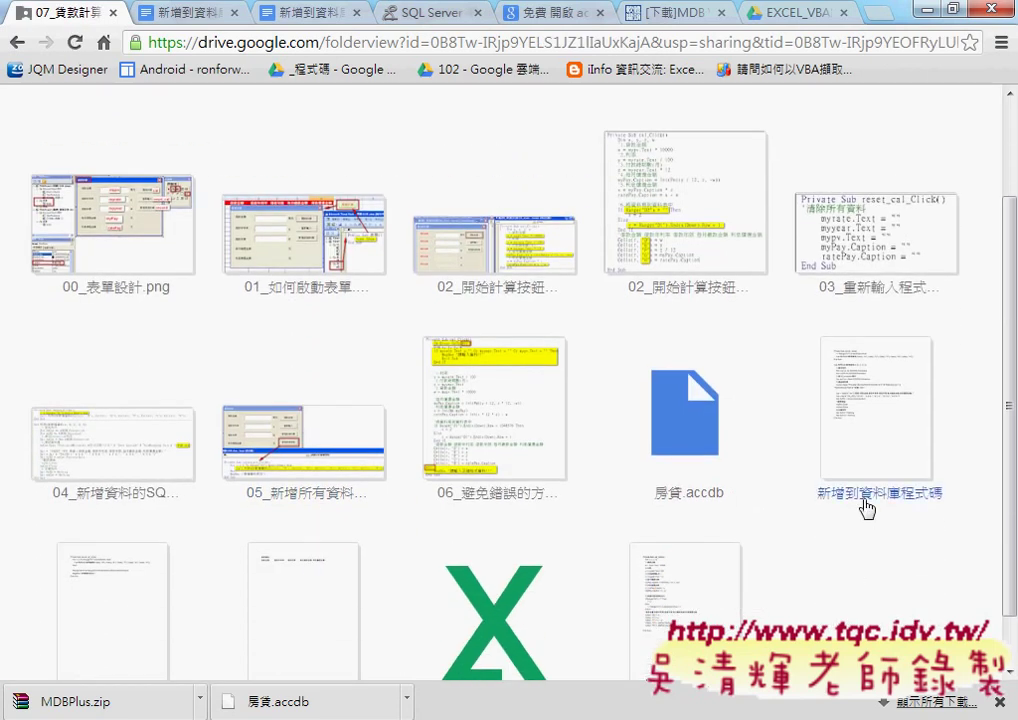
left_click(900, 490)
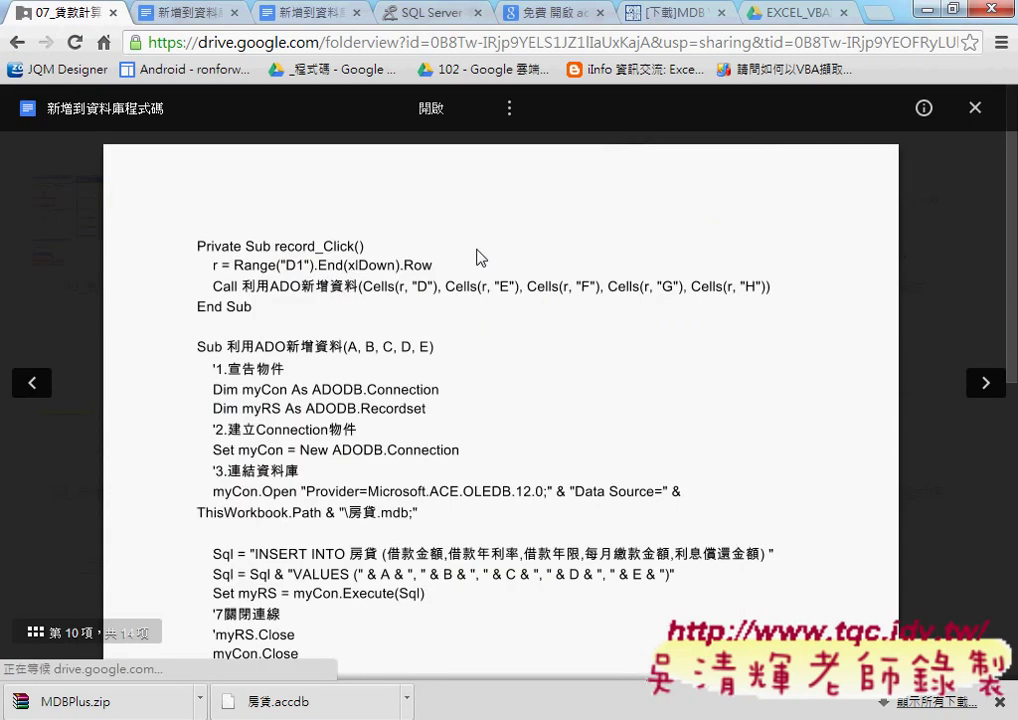
scroll(350, 275, "down", 1)
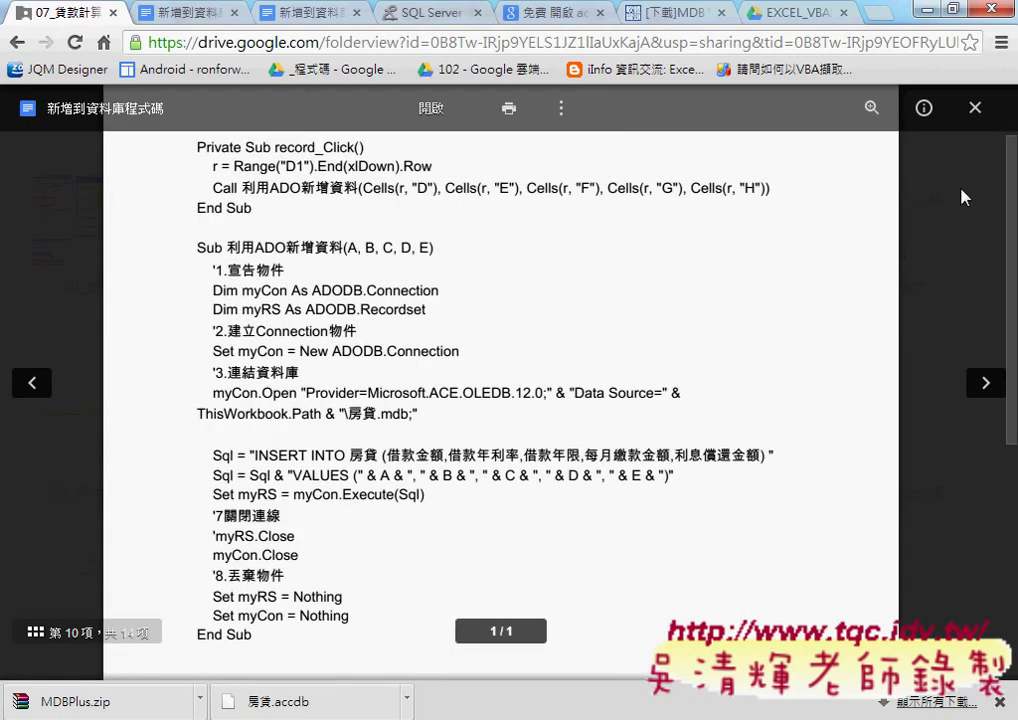
left_click(975, 108)
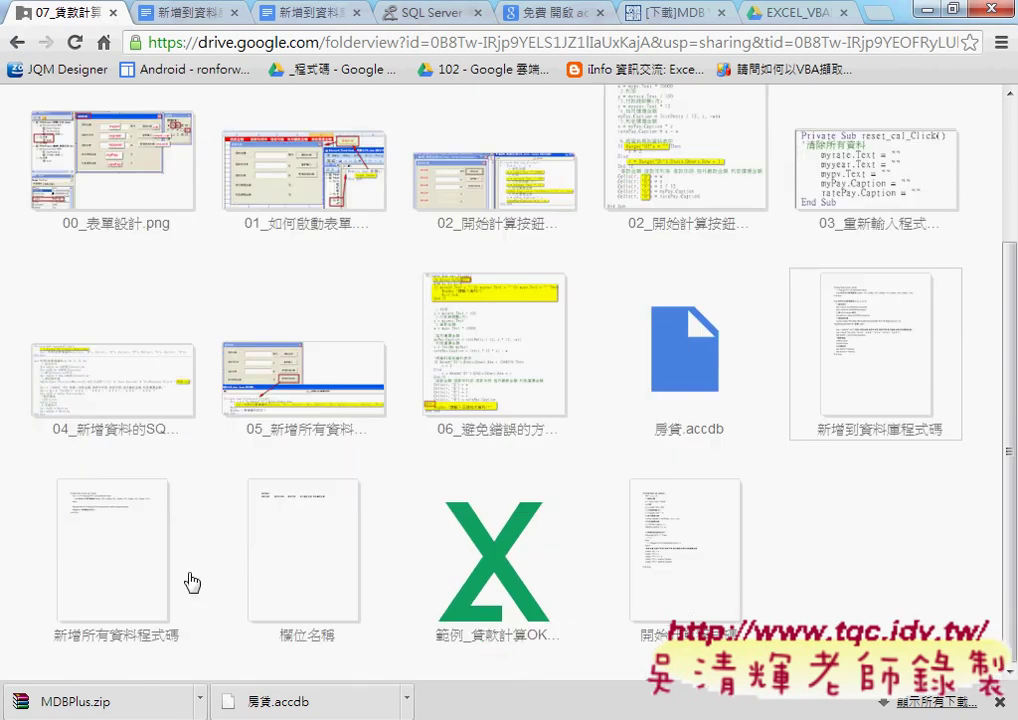
- Open 新增所有資料程式碼 in Google Docs and copy its record_all_Click code
left_click(125, 585)
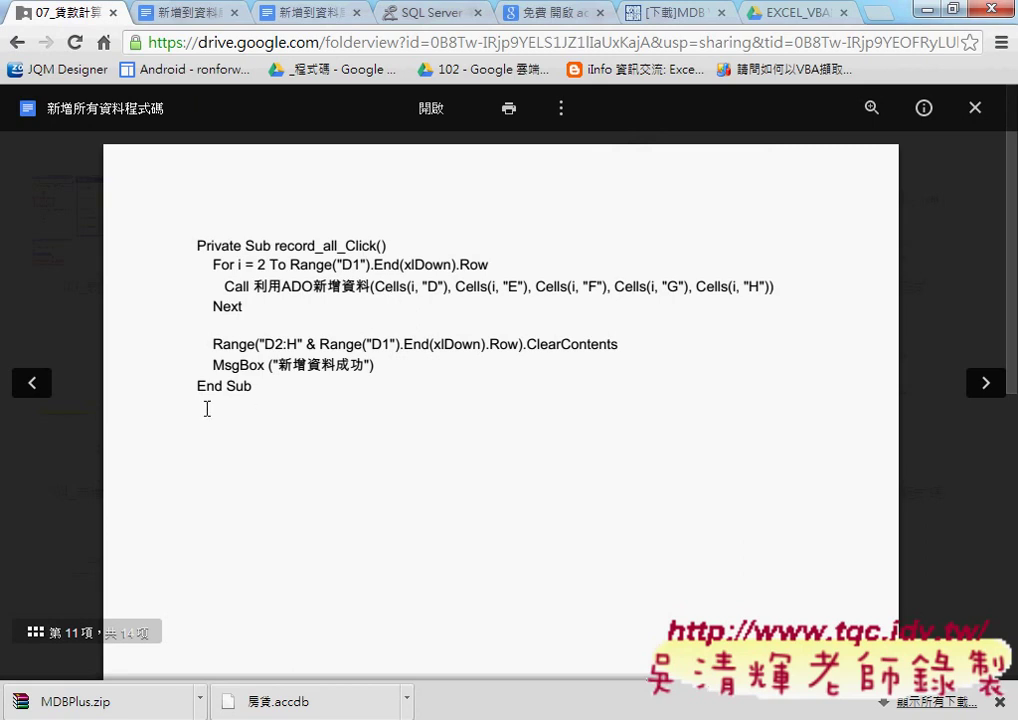
left_click_drag(254, 286, 418, 287)
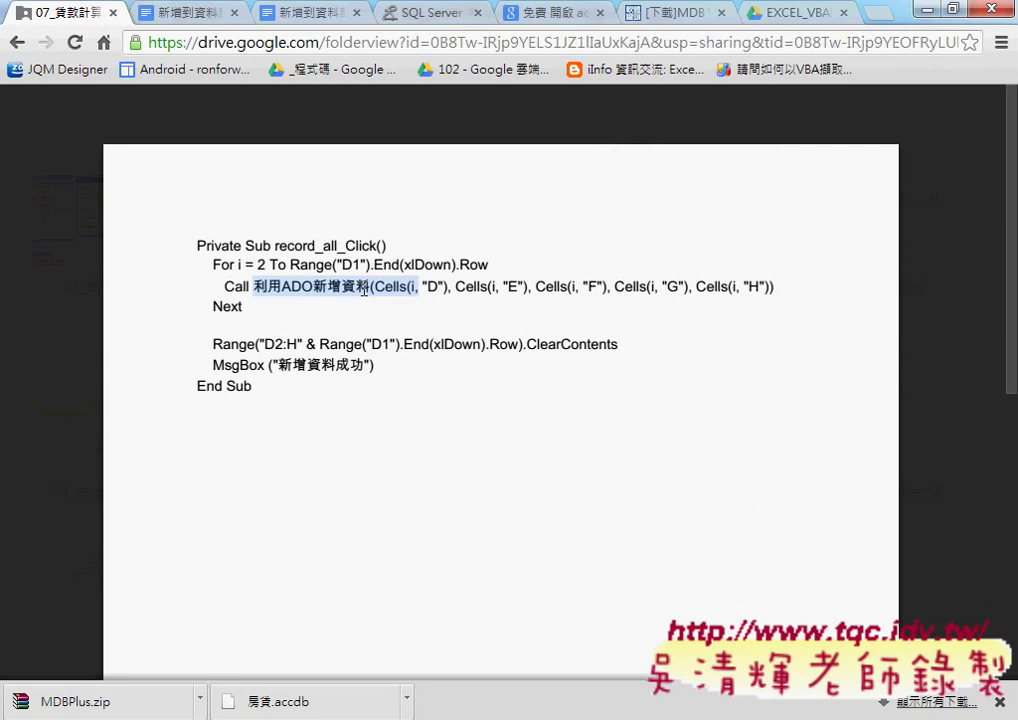
left_click(270, 393)
left_click(428, 110)
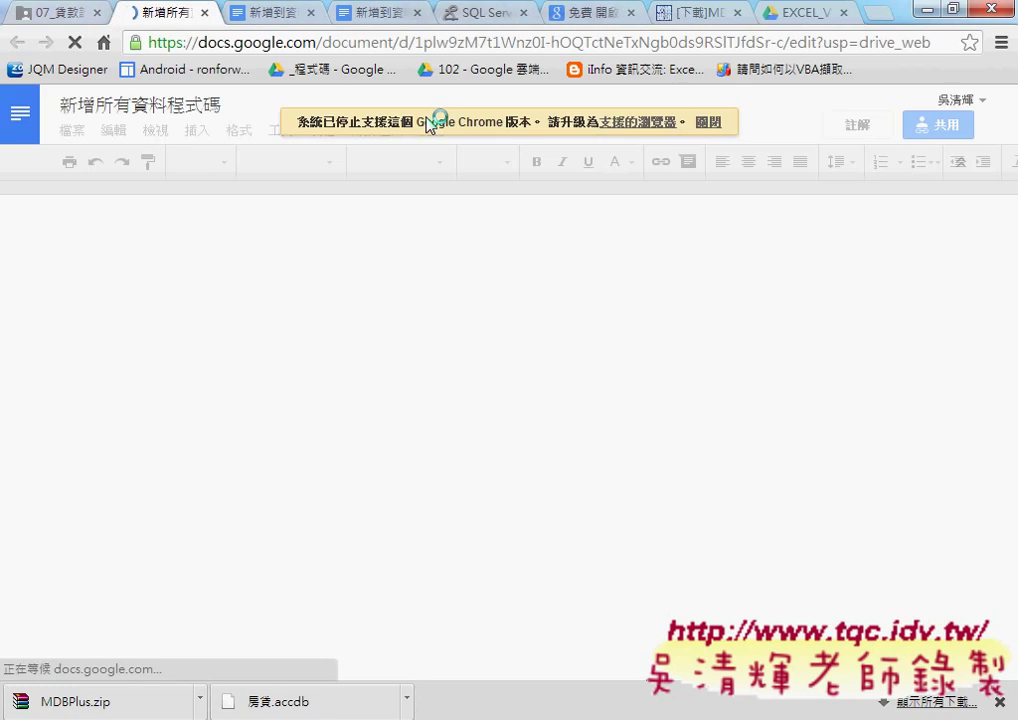
left_click_drag(248, 448, 186, 300)
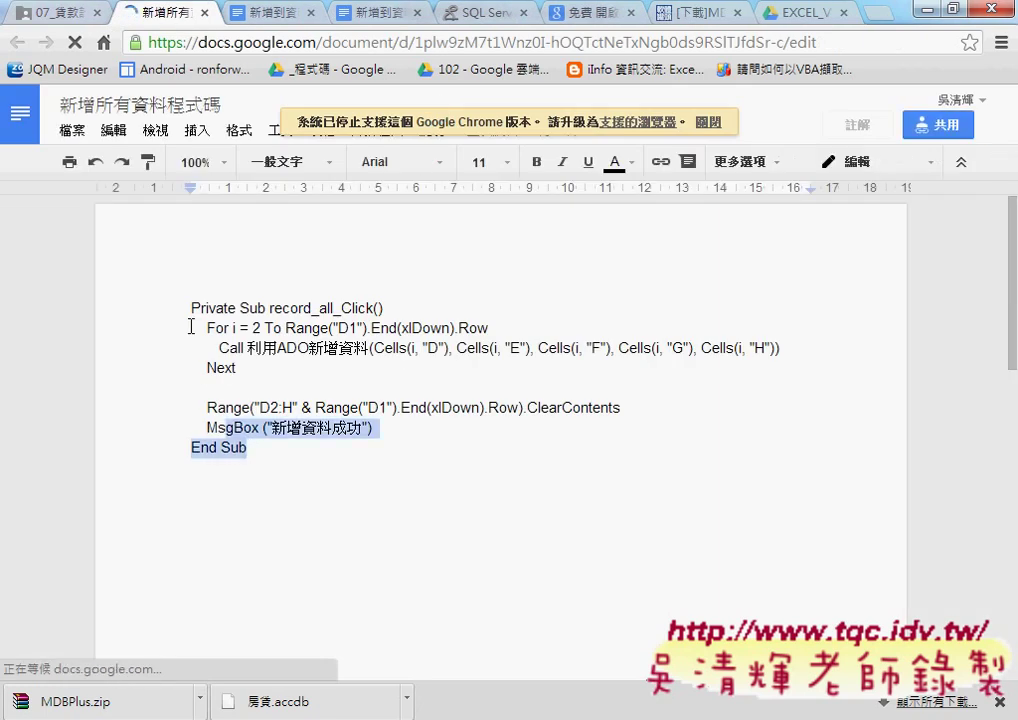
key("ctrl+c")
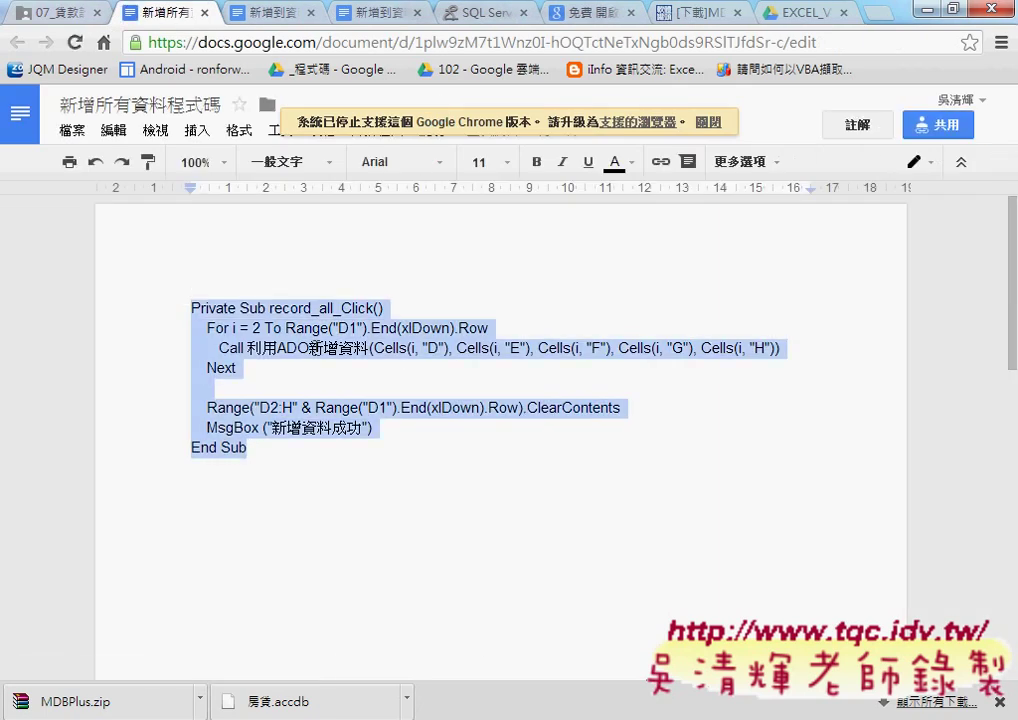
left_click(597, 717)
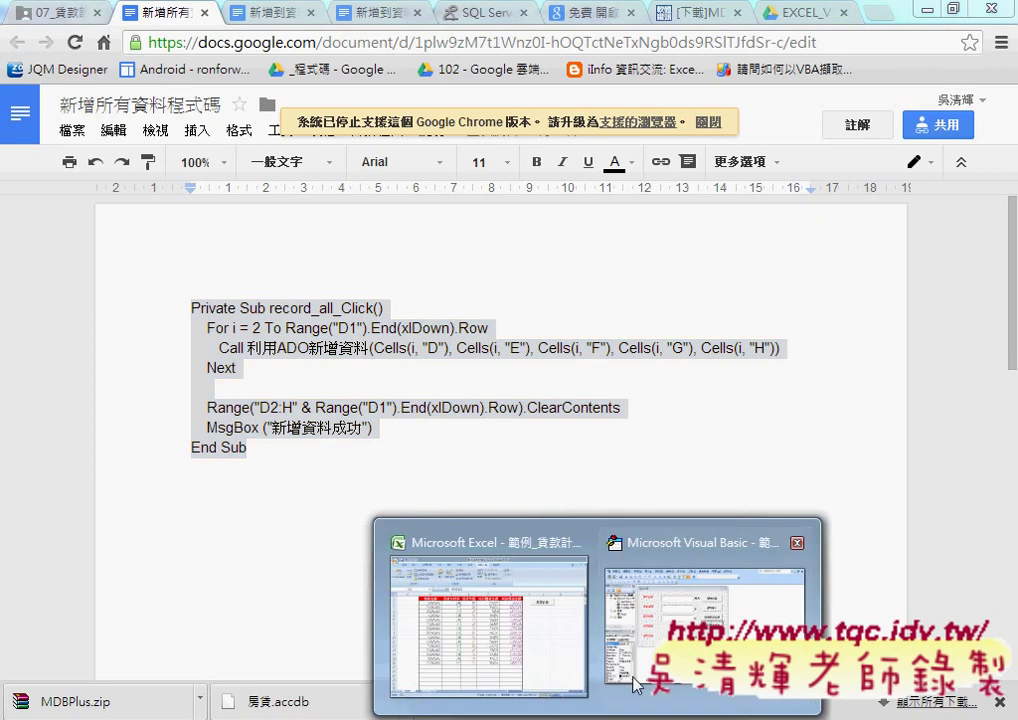
- Paste the record_all_Click procedure into the home form's code and highlight the record_all and Click name parts
left_click(634, 685)
key("F7")
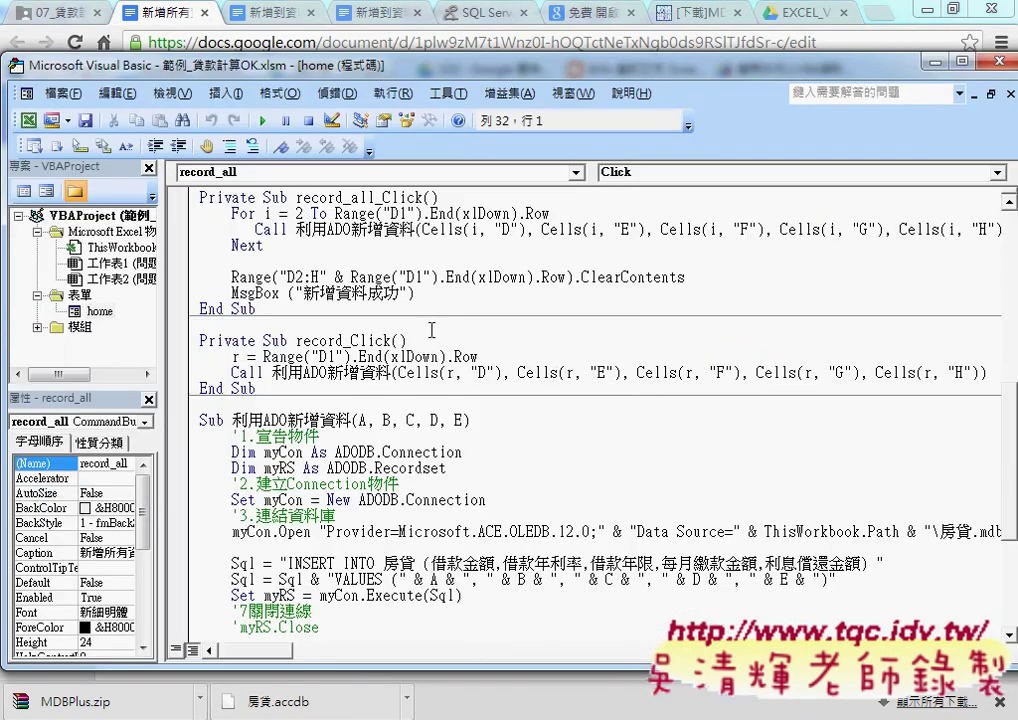
left_click_drag(200, 305, 192, 200)
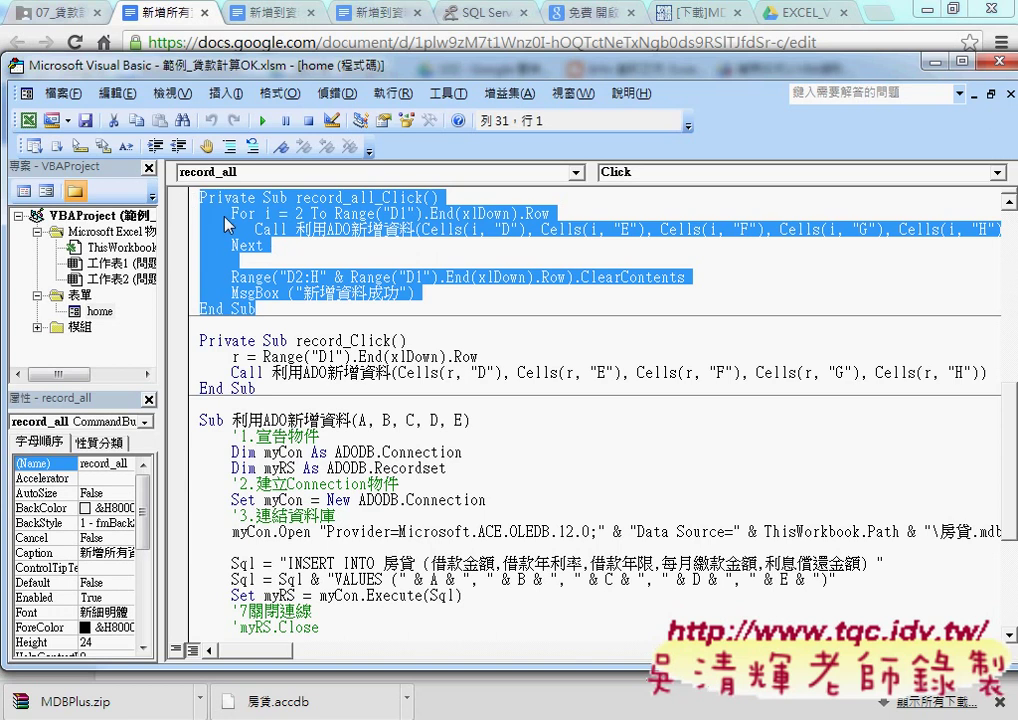
left_click(311, 213)
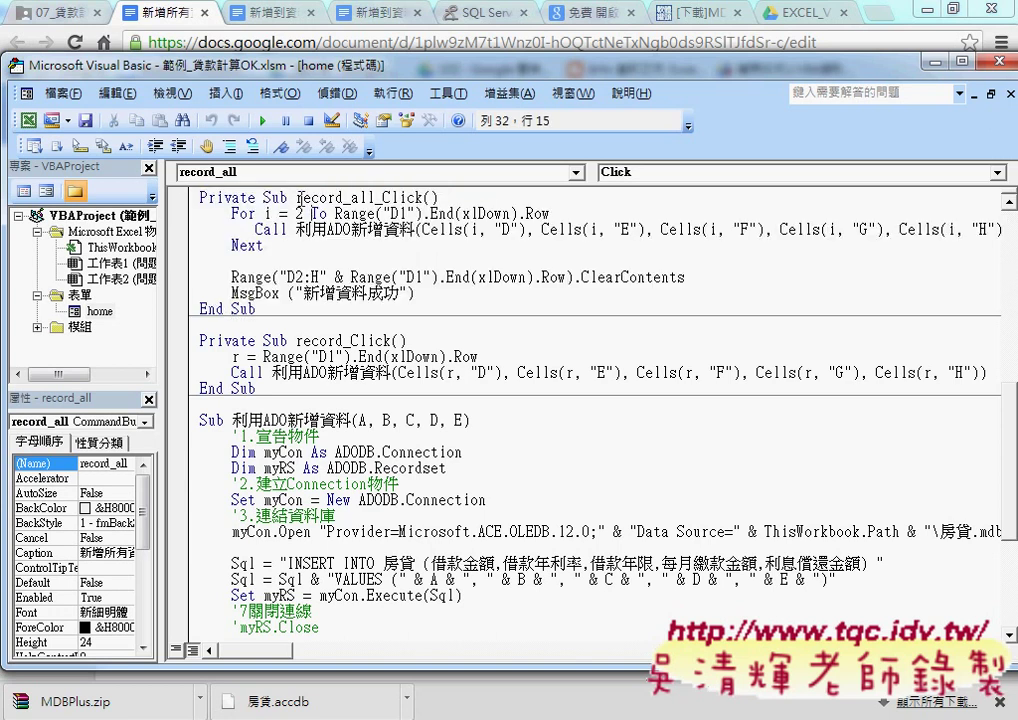
left_click_drag(297, 197, 311, 198)
left_click_drag(338, 197, 377, 197)
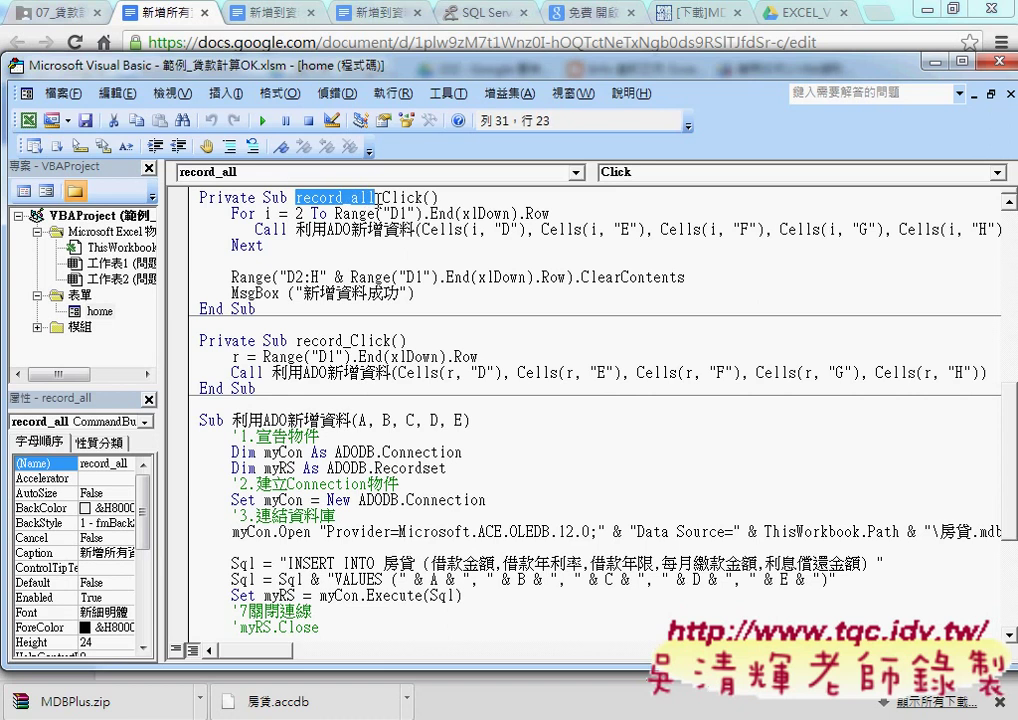
left_click_drag(377, 197, 425, 197)
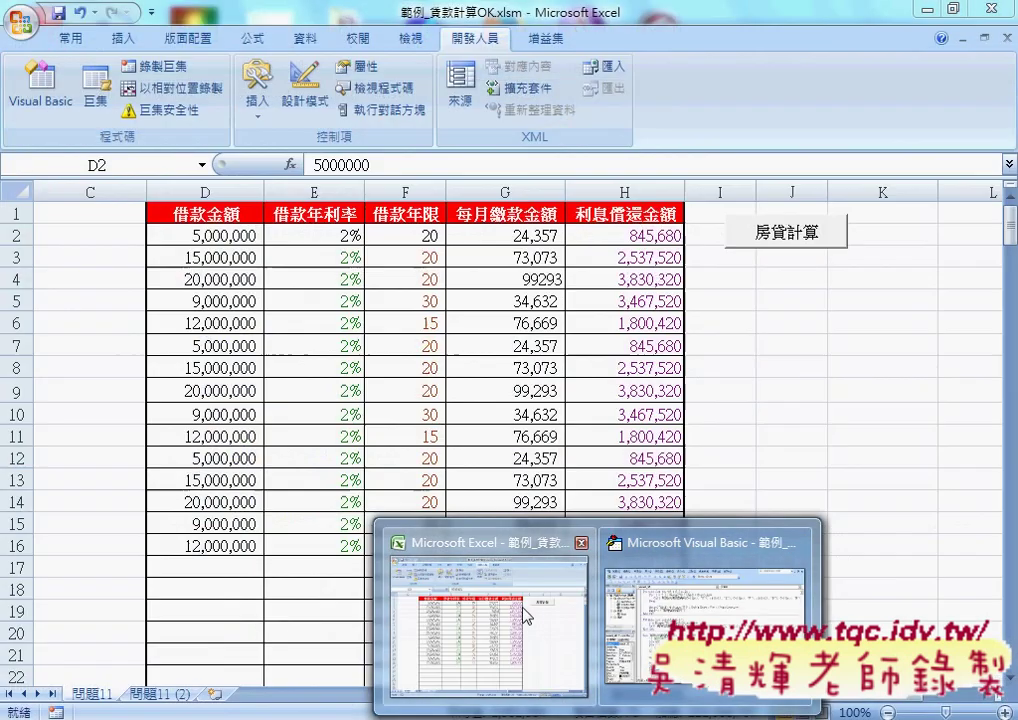
left_click(526, 614)
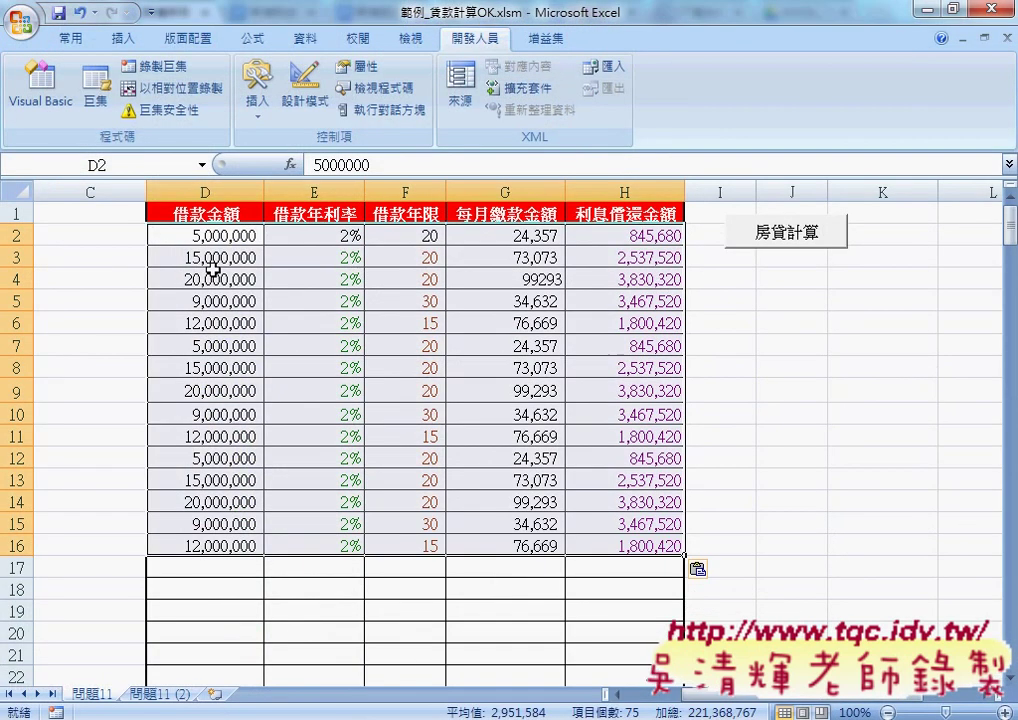
- Confirm the loan records run from row 2 to row 16 and select the first record D2:H2
left_click(17, 235)
left_click(17, 546)
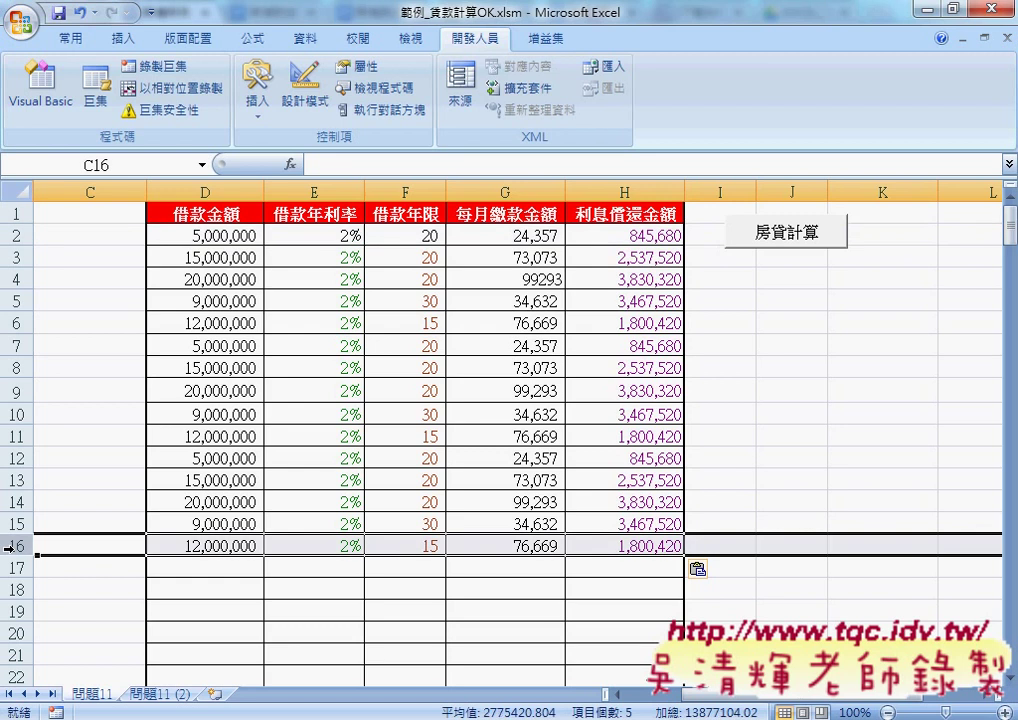
left_click(215, 233)
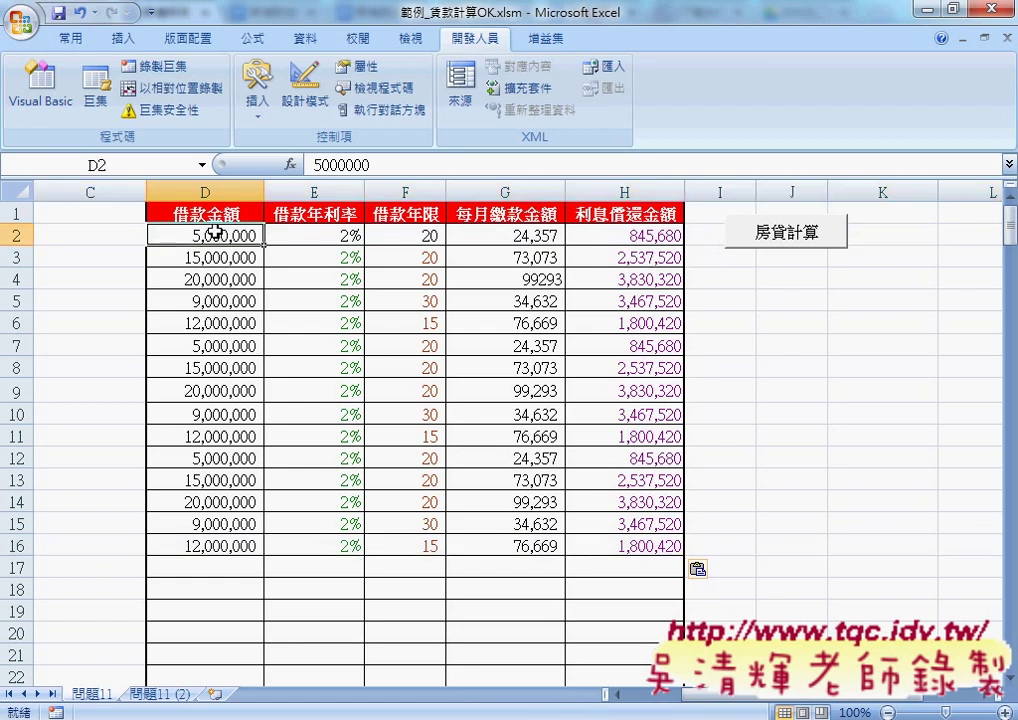
key("ctrl+Down")
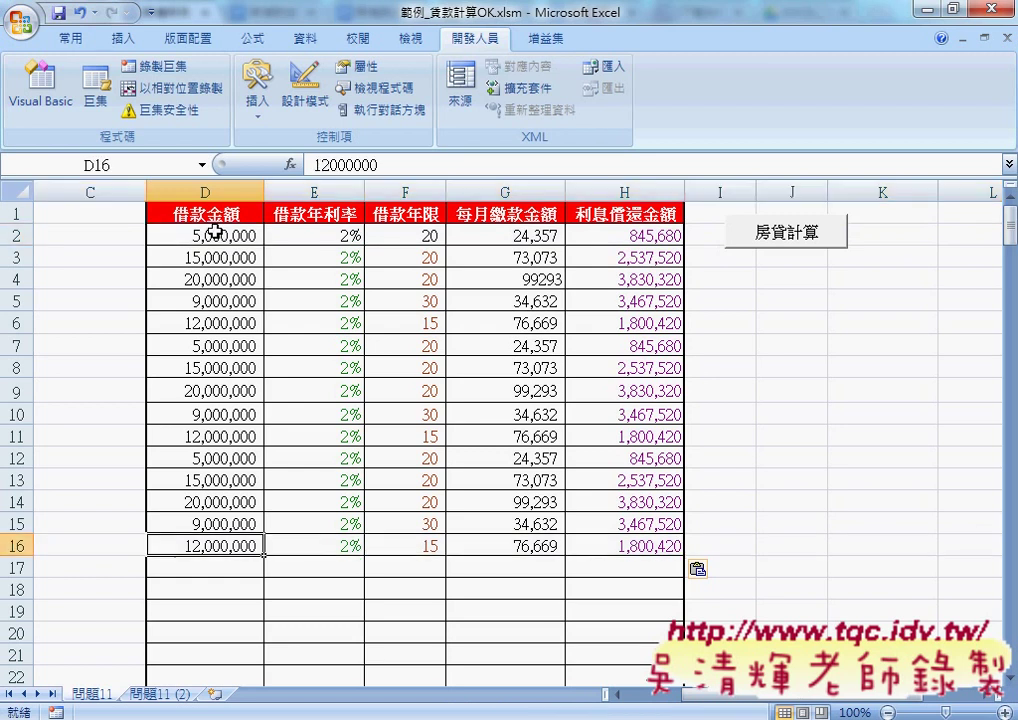
left_click(18, 234)
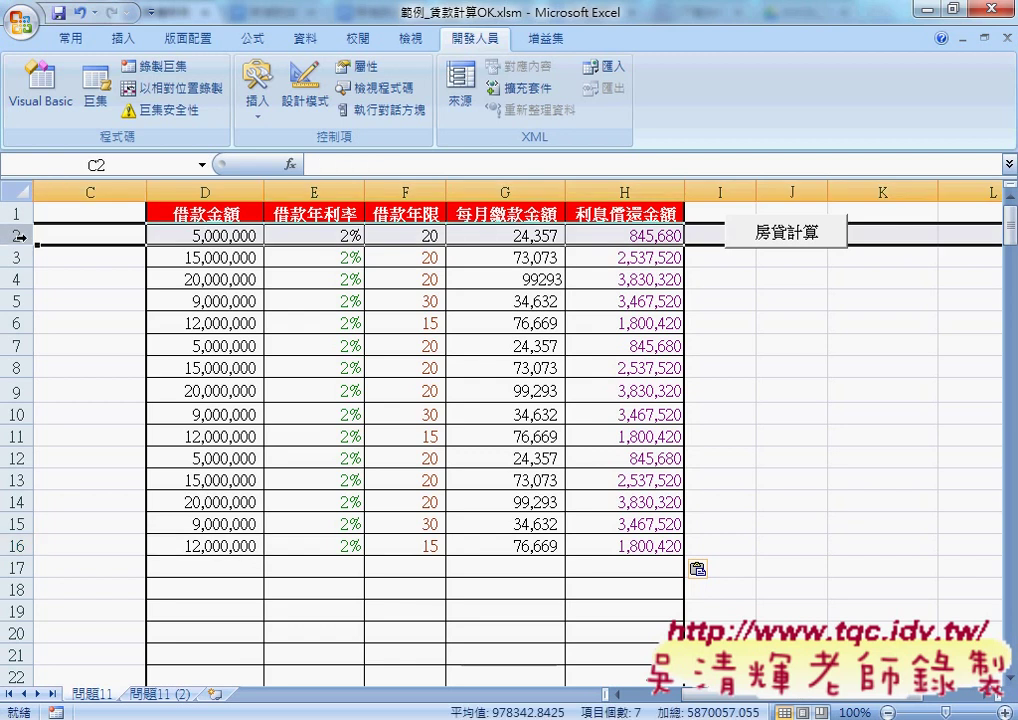
left_click(17, 546)
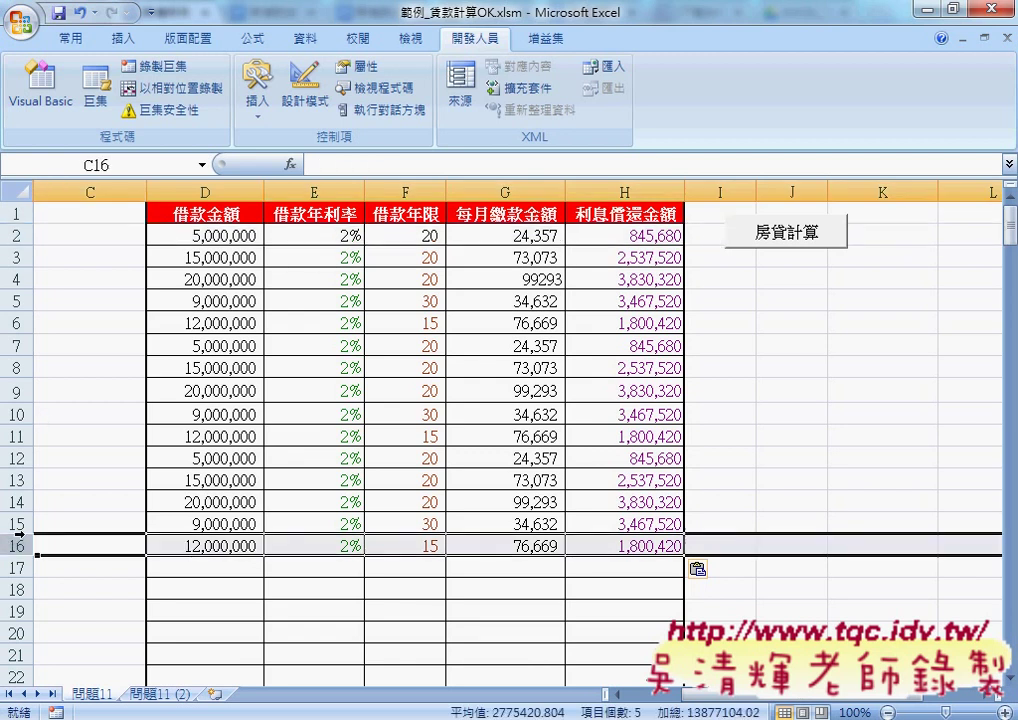
left_click(208, 233)
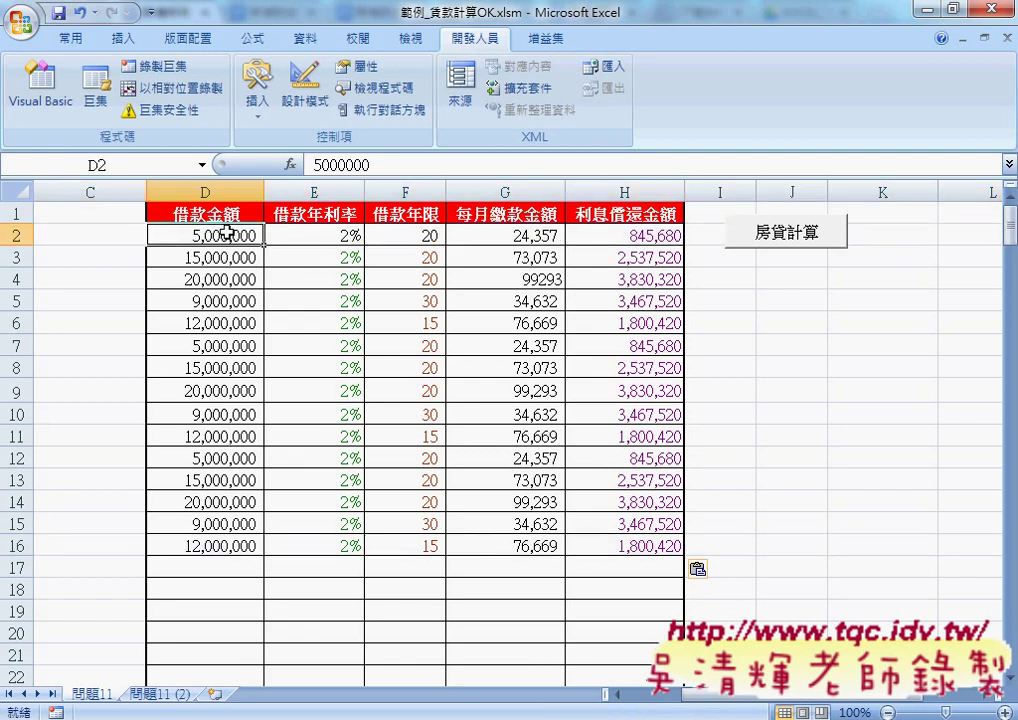
left_click_drag(190, 232, 632, 237)
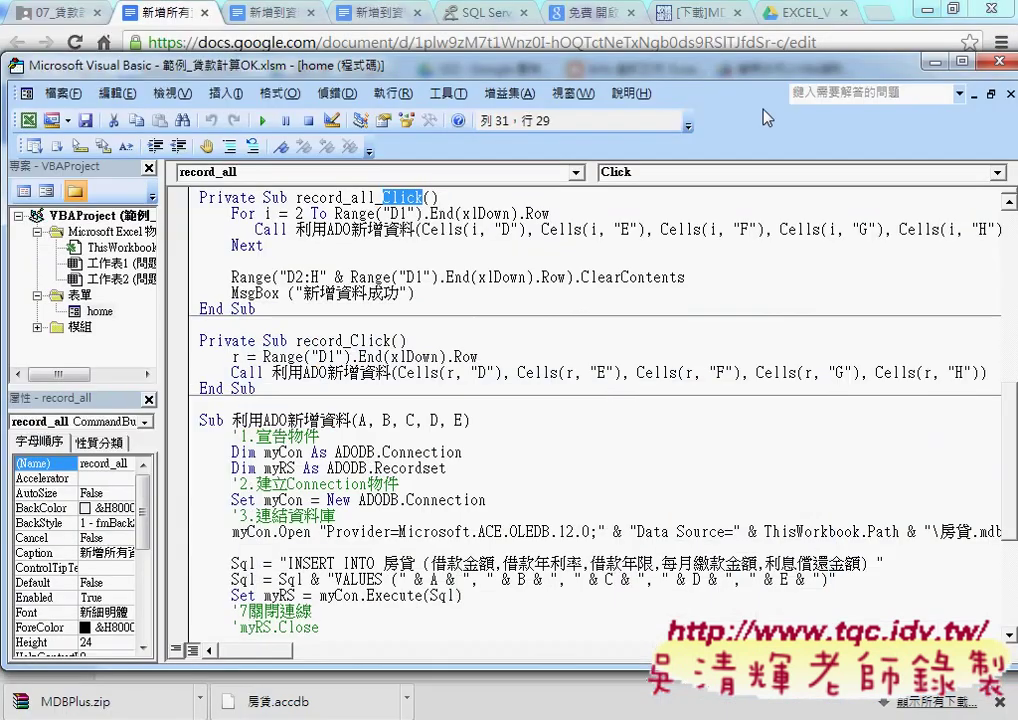
left_click_drag(296, 229, 455, 230)
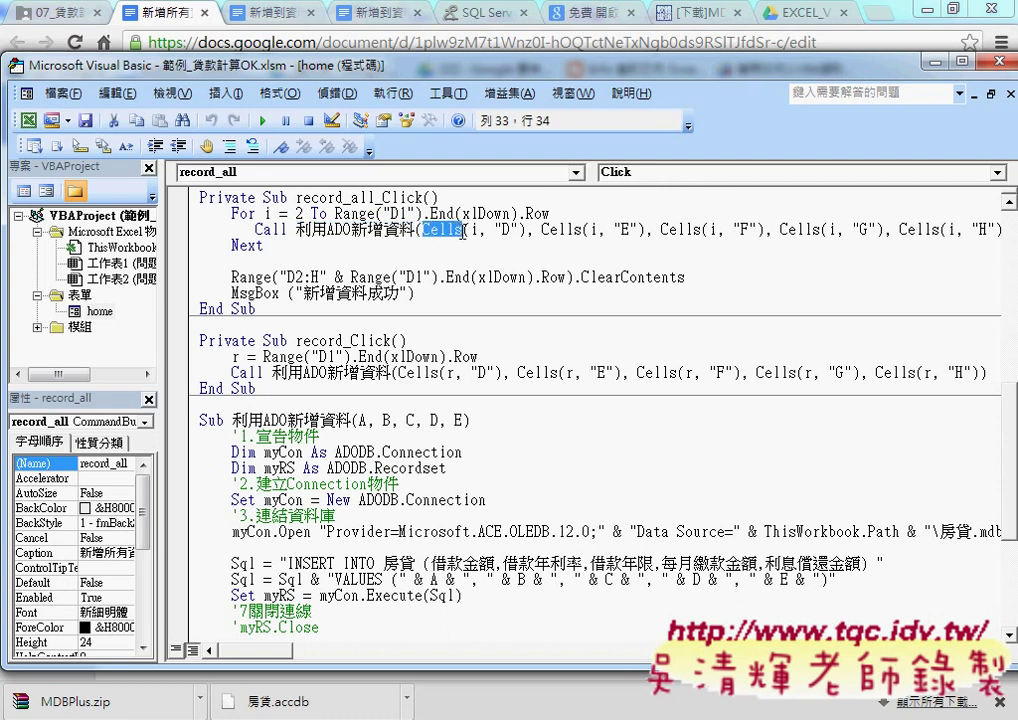
left_click(472, 230)
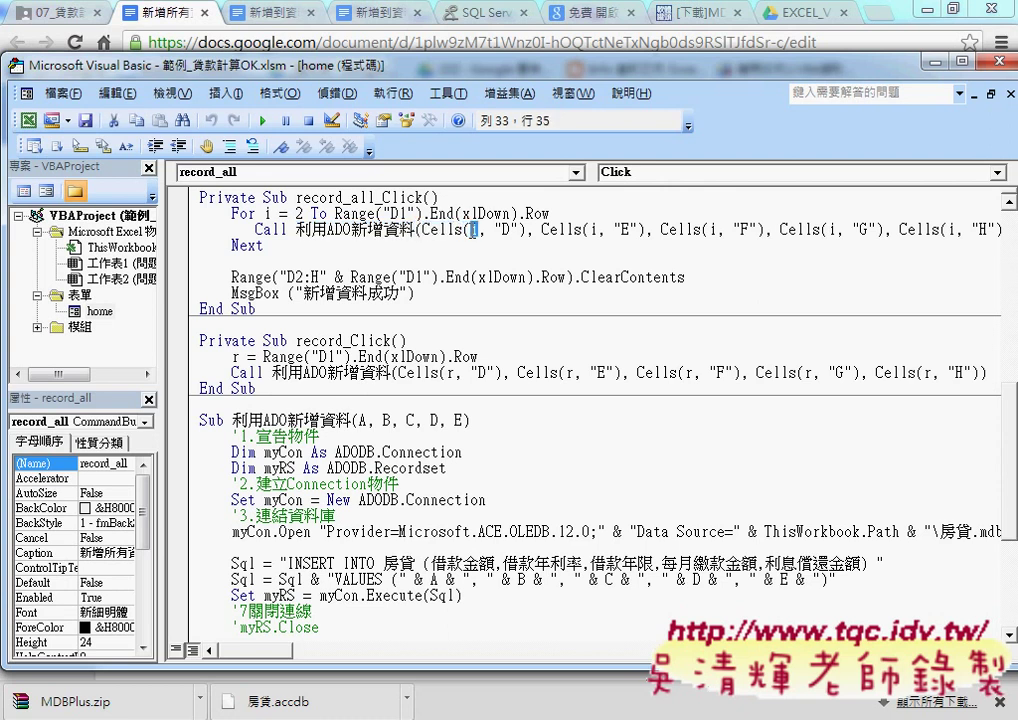
double_click(473, 230)
key("Left")
key("Left")
key("Left")
left_click(283, 420)
scroll(262, 340, "down", 2)
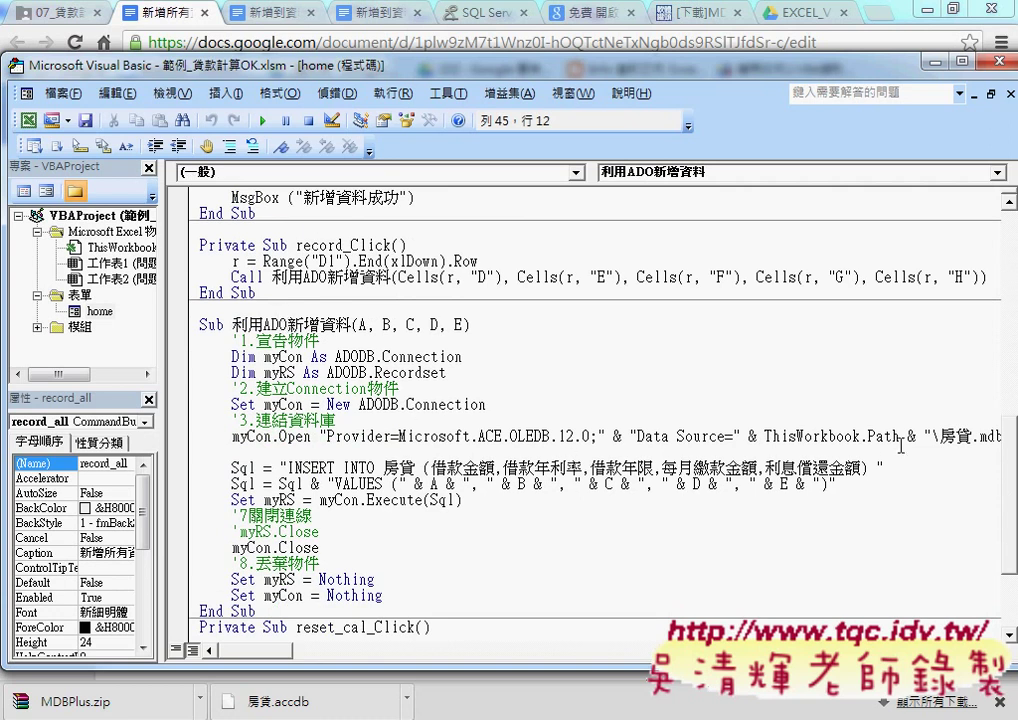
scroll(506, 473, "up", 2)
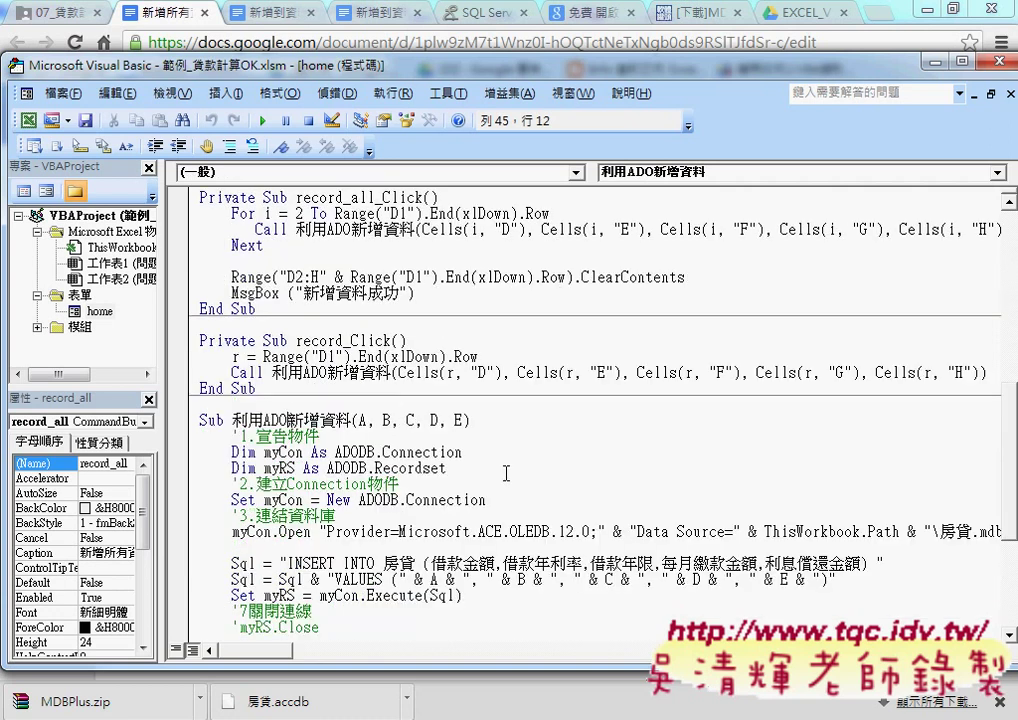
left_click(328, 229)
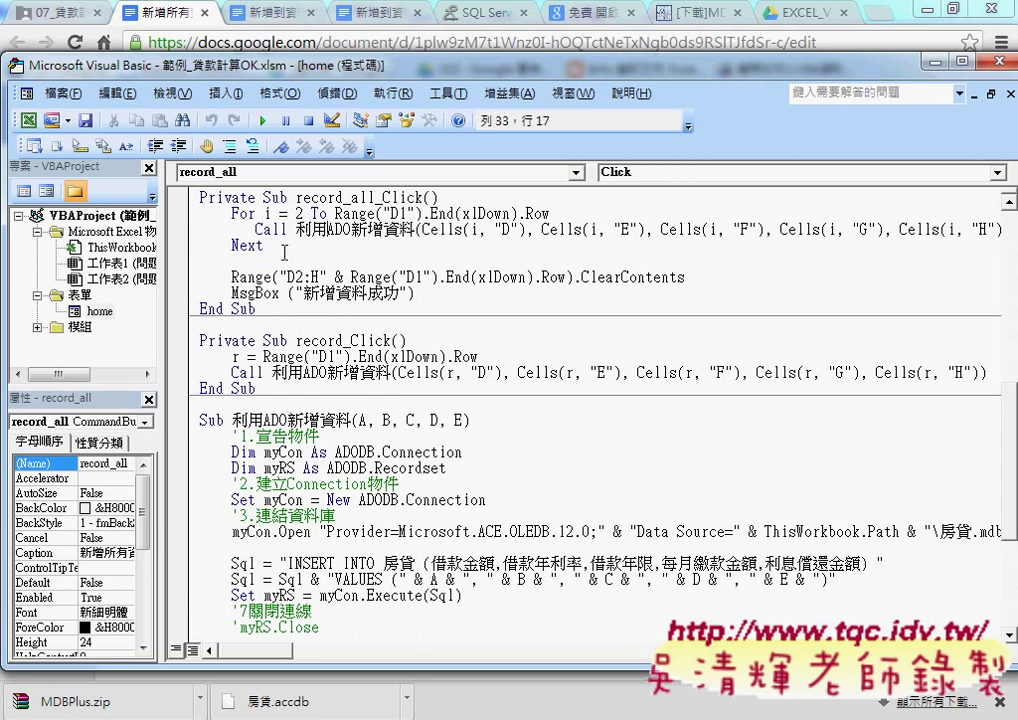